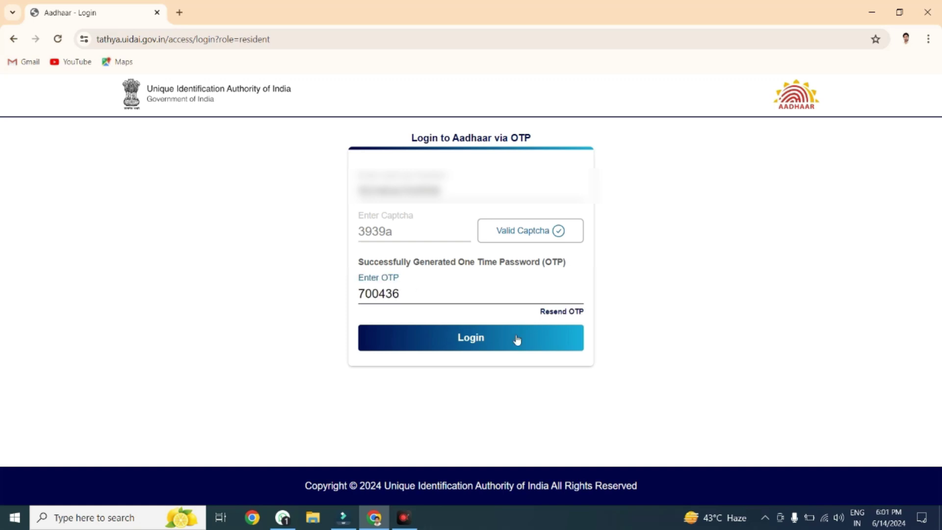
# Log in with OTP, choose Address Update > Update Aadhaar Online, and tick Address.
pyautogui.click(517, 339)
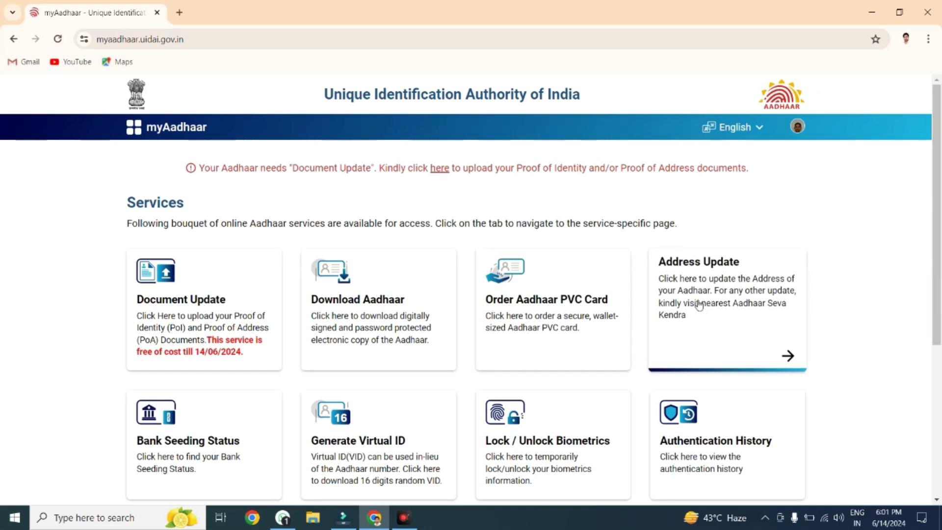
pyautogui.click(699, 305)
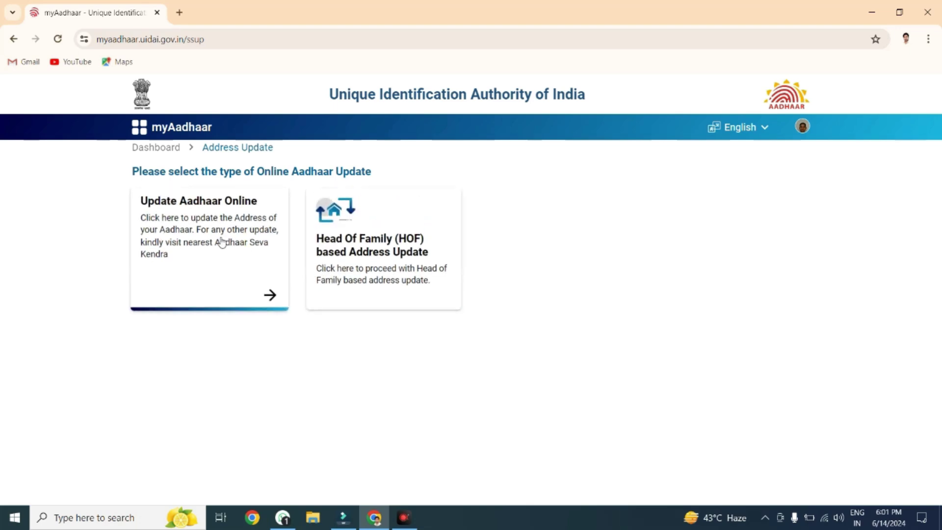
pyautogui.click(222, 243)
pyautogui.scroll(-15, 483, 385)
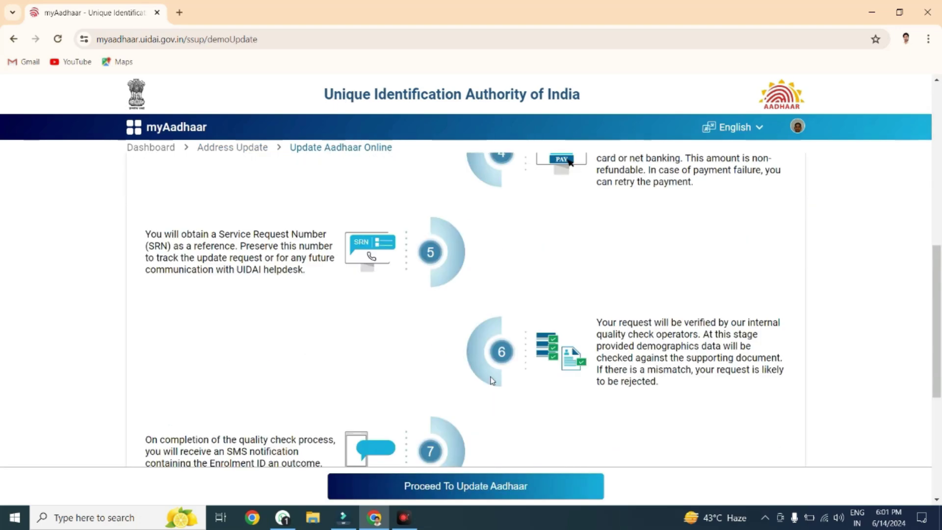
pyautogui.click(492, 482)
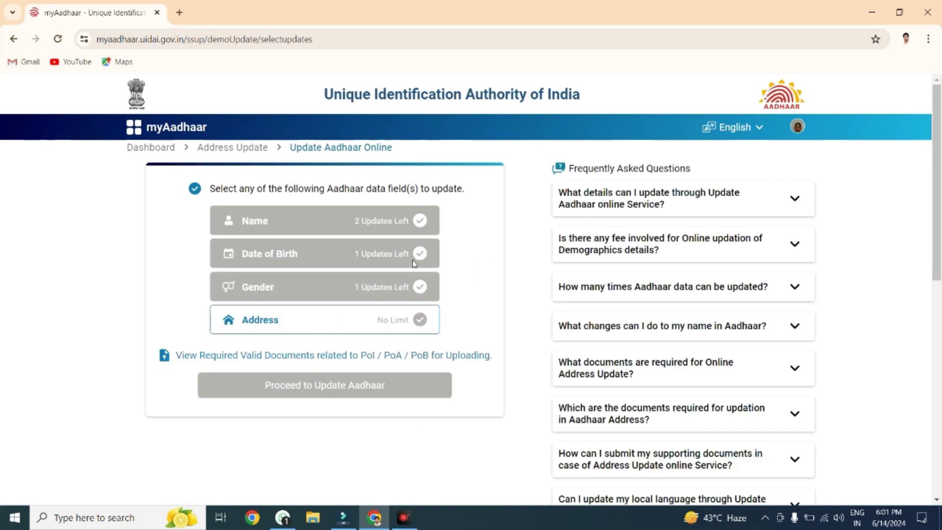
pyautogui.click(320, 324)
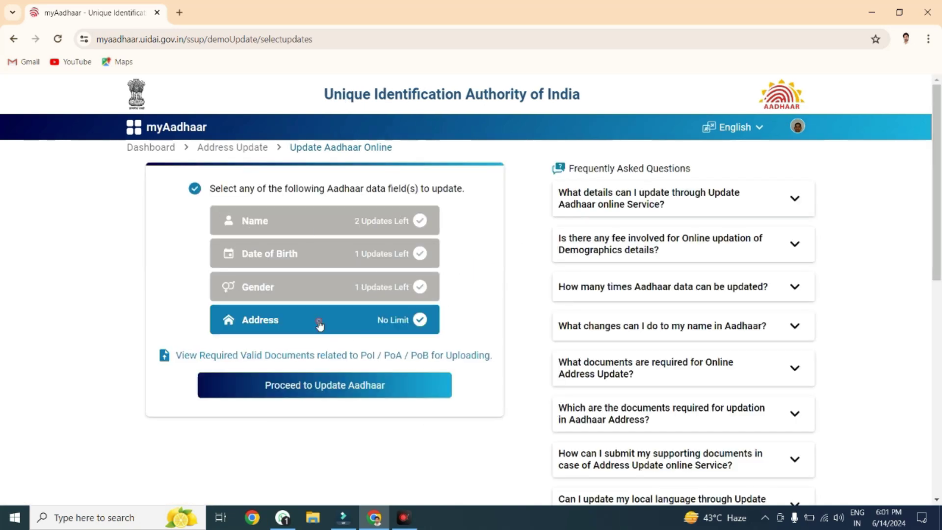
# Open the address form and enter the Care of name and House/Building details.
pyautogui.click(344, 386)
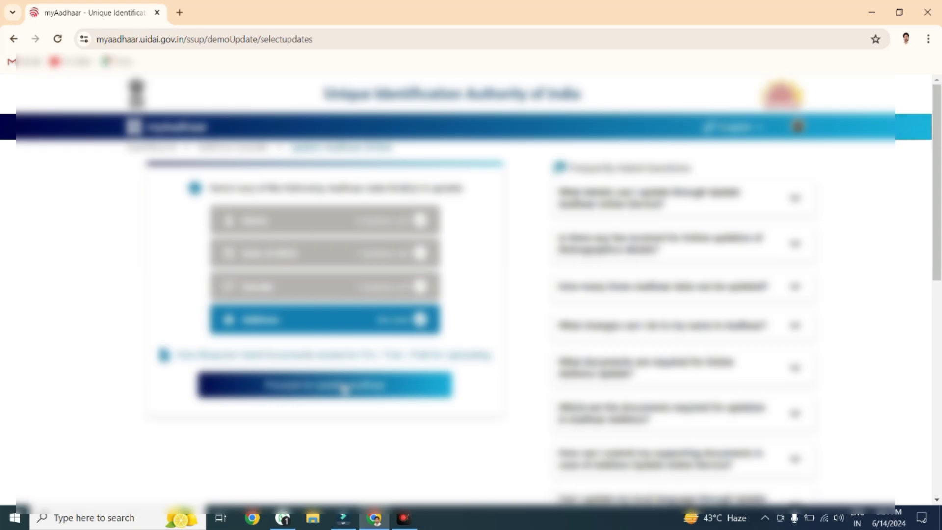
pyautogui.scroll(-3, 437, 307)
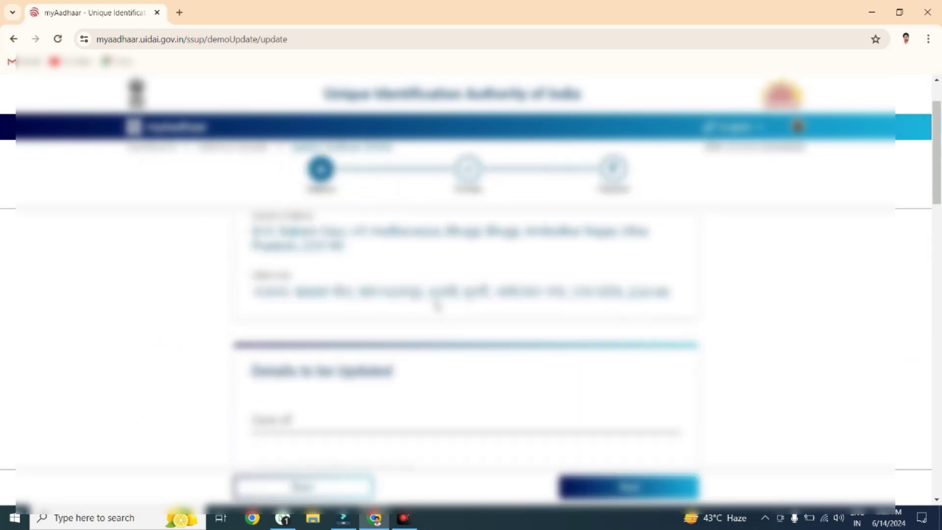
pyautogui.scroll(1, 320, 271)
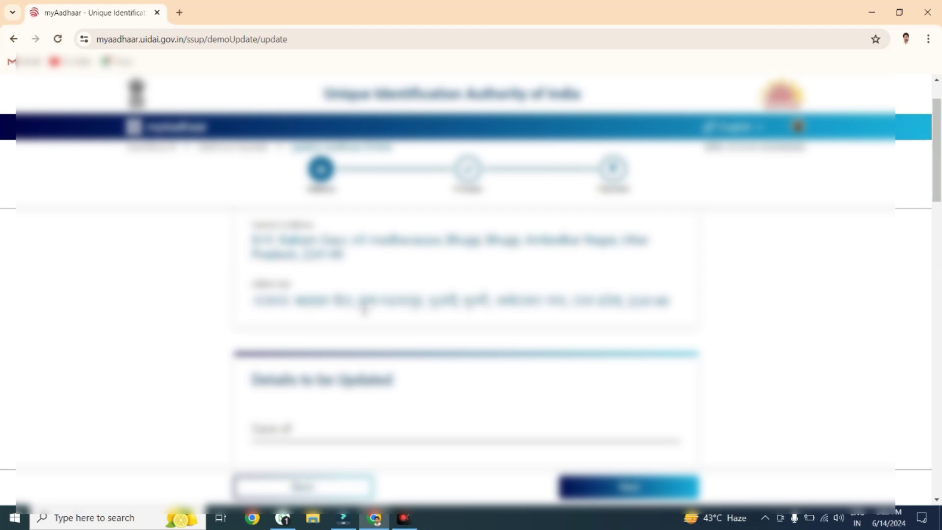
pyautogui.scroll(-1, 307, 353)
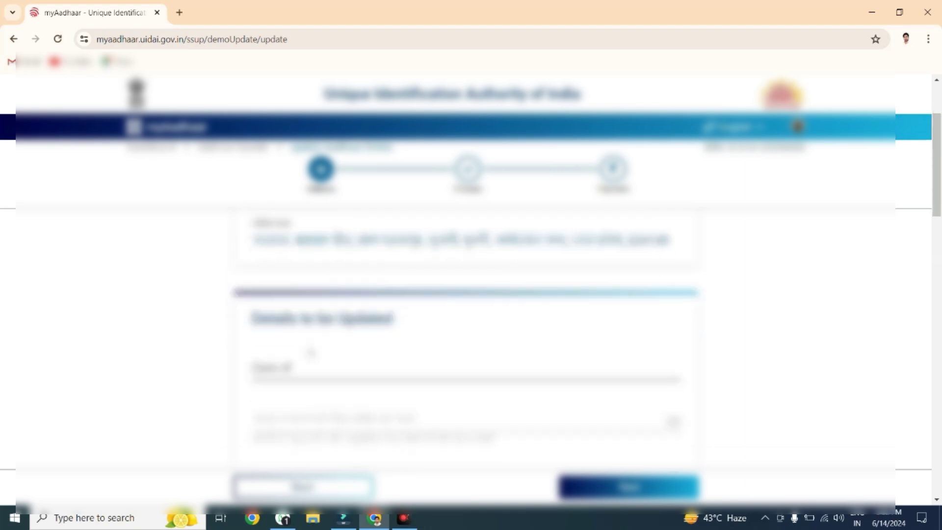
pyautogui.scroll(-2, 308, 314)
pyautogui.click(308, 250)
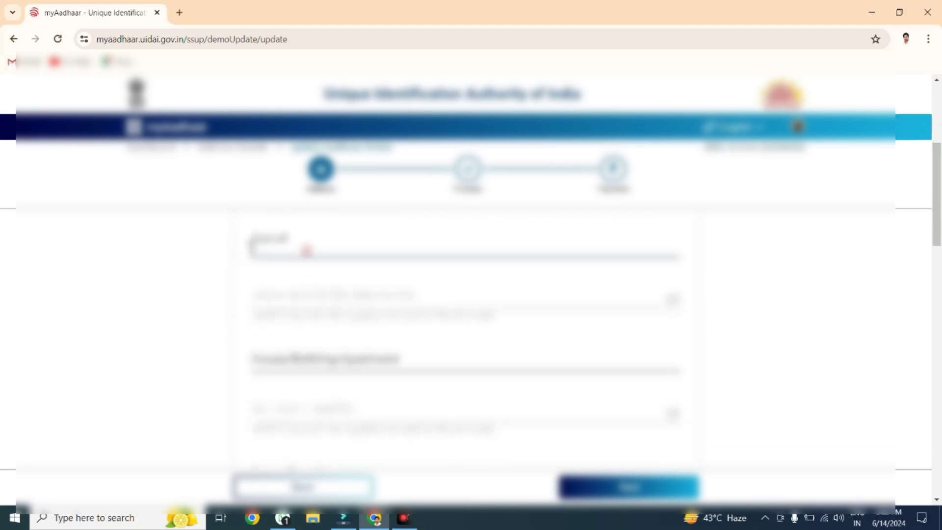
pyautogui.write('S/O')
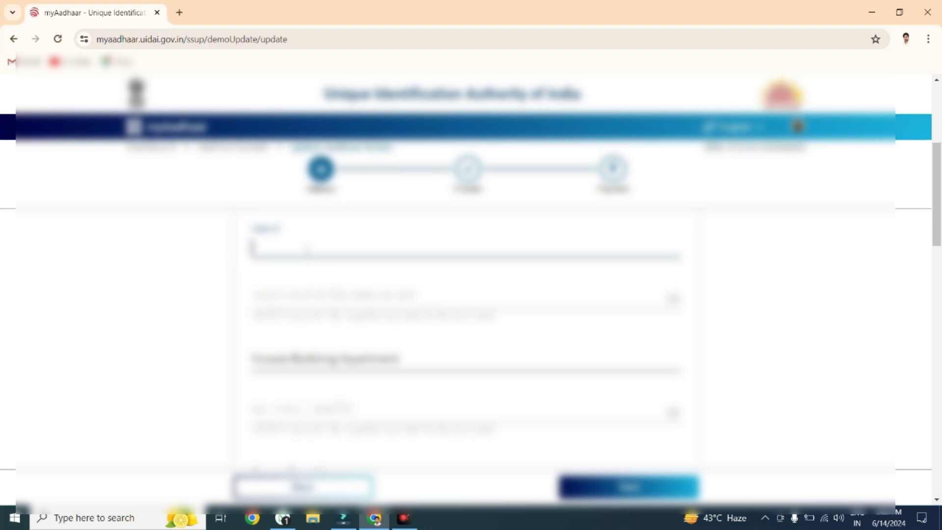
pyautogui.write(' Ra')
pyautogui.press('Tab')
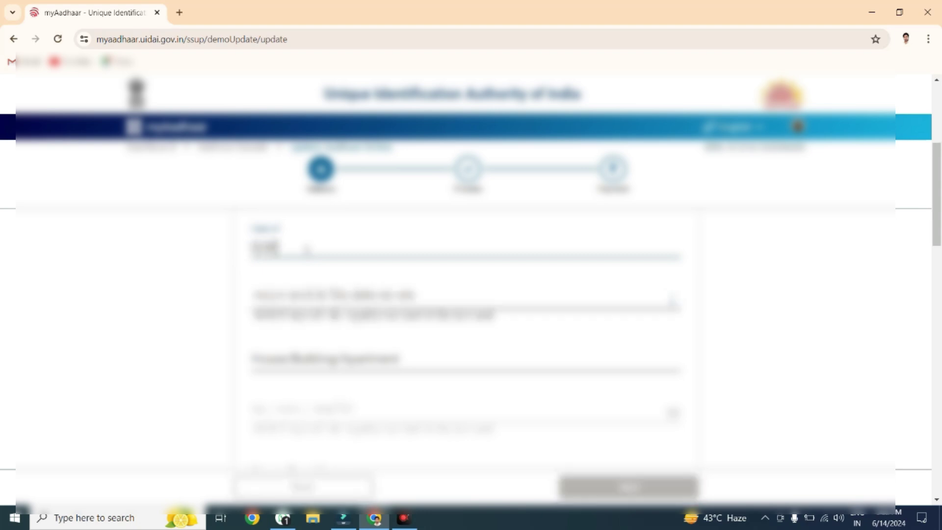
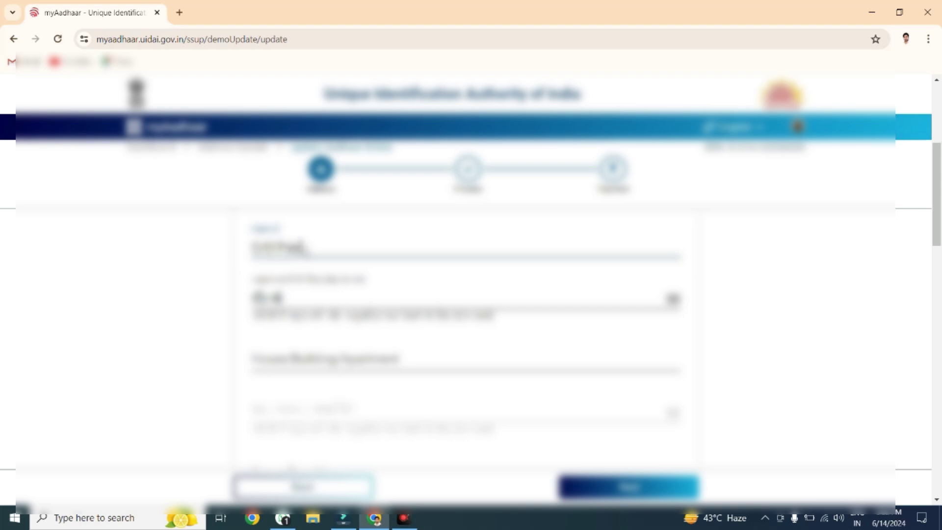
pyautogui.write('umar')
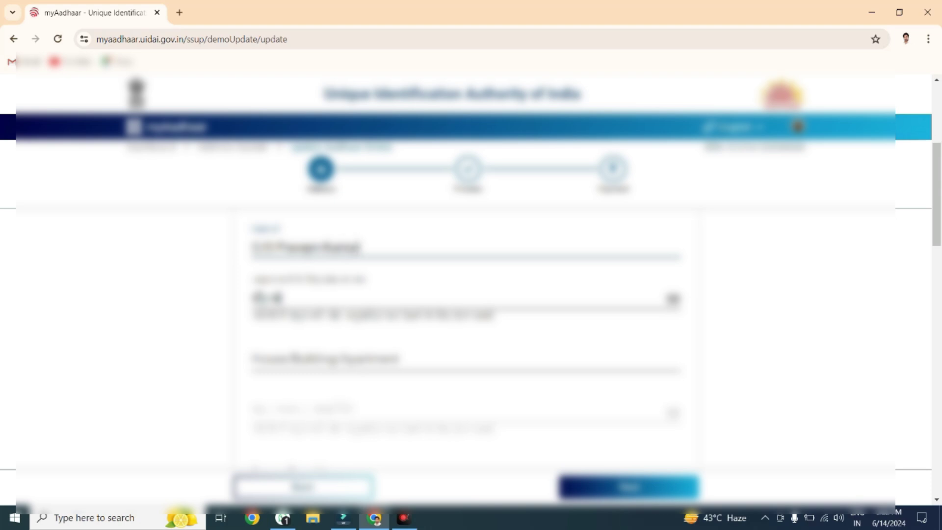
# Replace the first word of the Hindi Care of field with the correct Hindi name.
pyautogui.press('Tab')
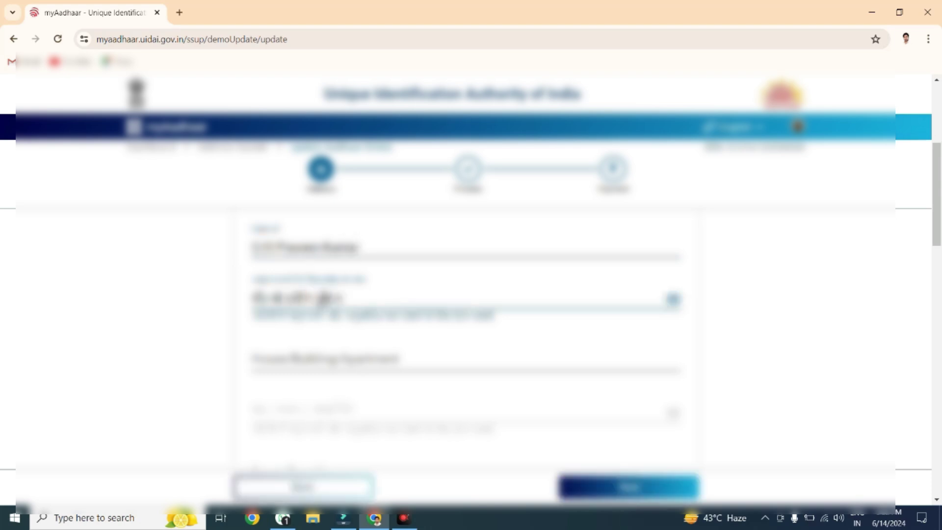
pyautogui.hotkey('ctrl', 'Left')
pyautogui.hotkey('ctrl', 'Left')
pyautogui.hotkey('shift', 'Left')
pyautogui.hotkey('shift', 'Left')
pyautogui.hotkey('shift', 'Left')
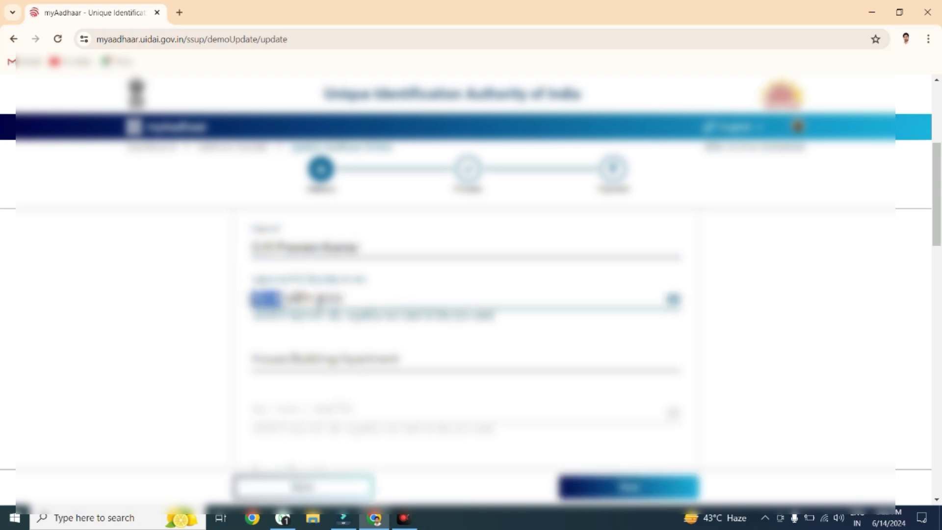
pyautogui.press('super+space')
pyautogui.write('प्र')
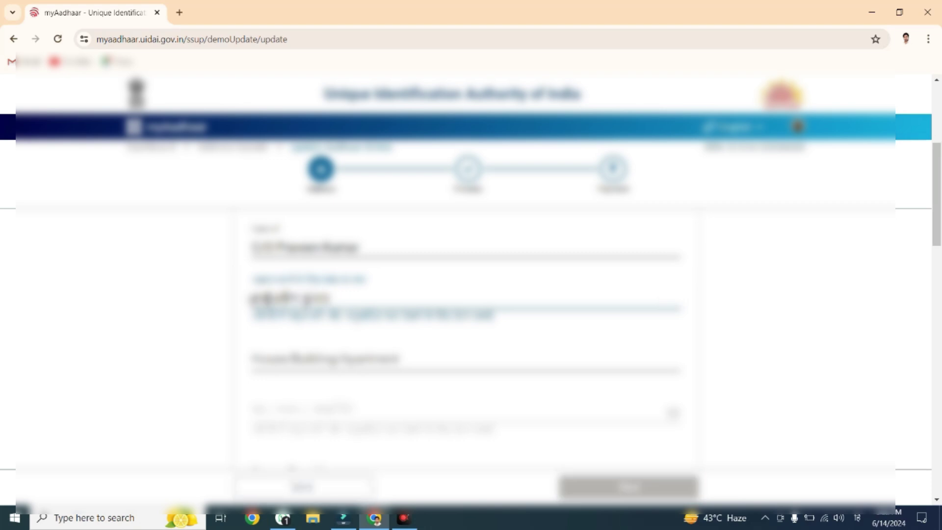
pyautogui.write('काश')
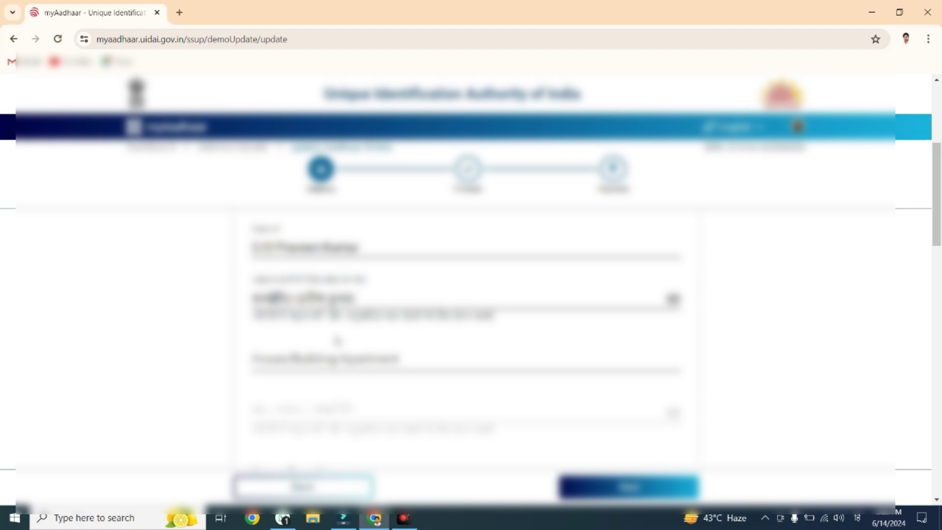
pyautogui.scroll(-4, 337, 341)
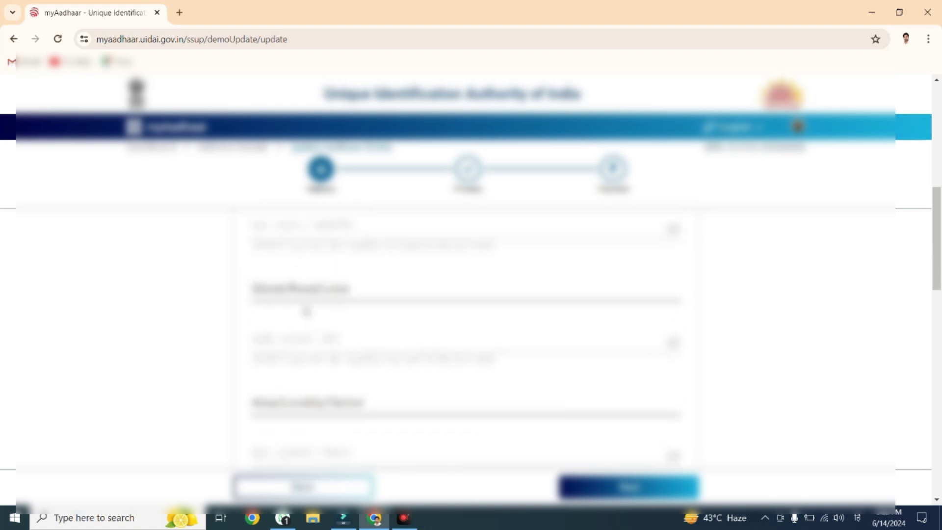
pyautogui.scroll(-3, 306, 312)
# Fill in the Landmark field in English, correcting the mistyped words.
pyautogui.click(302, 391)
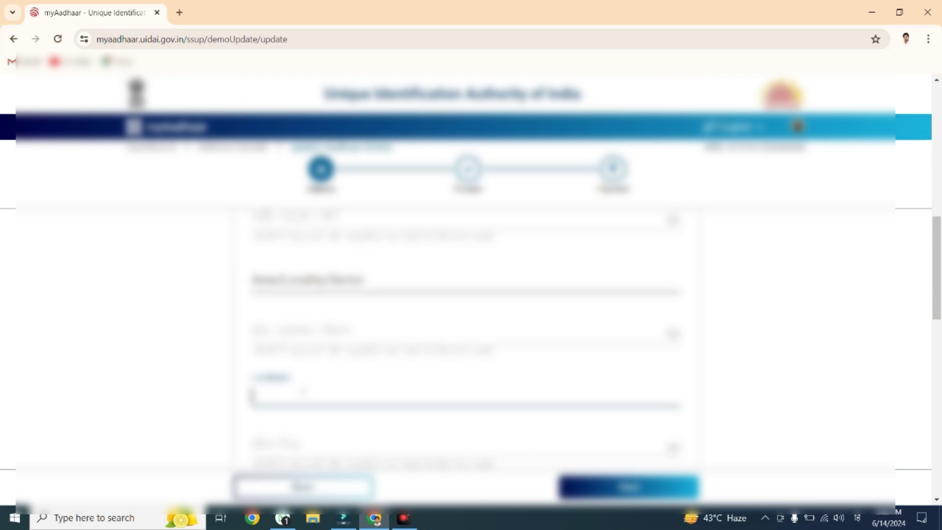
pyautogui.write('Near')
pyautogui.press('super+space')
pyautogui.press('BackSpace')
pyautogui.press('BackSpace')
pyautogui.press('BackSpace')
pyautogui.press('BackSpace')
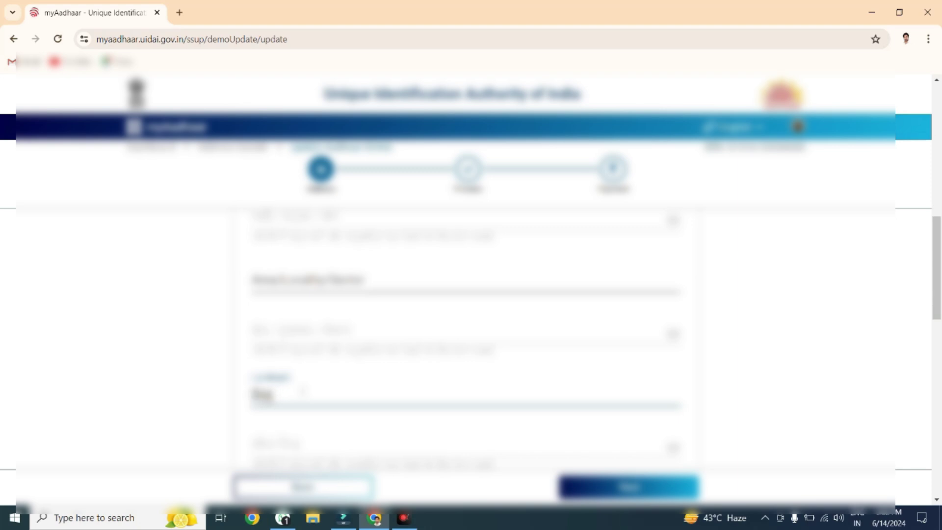
pyautogui.write('Ne')
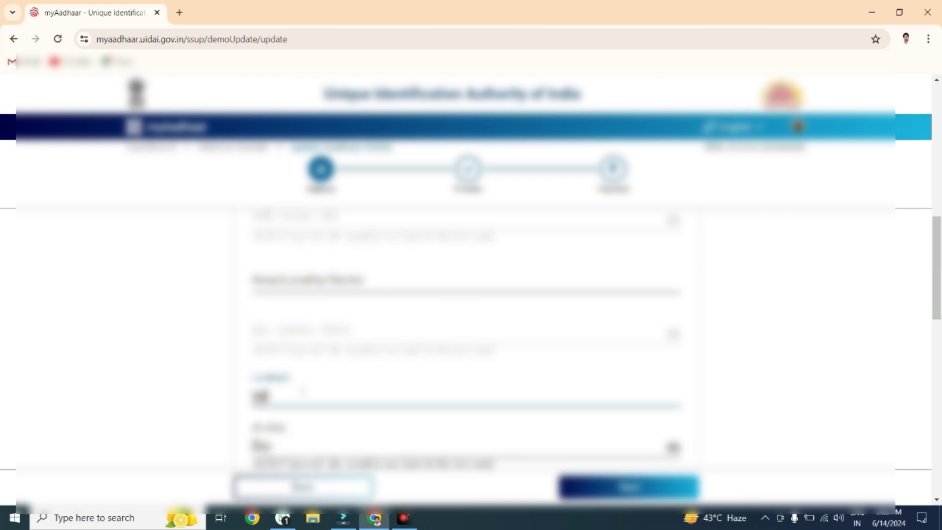
pyautogui.write('ar by')
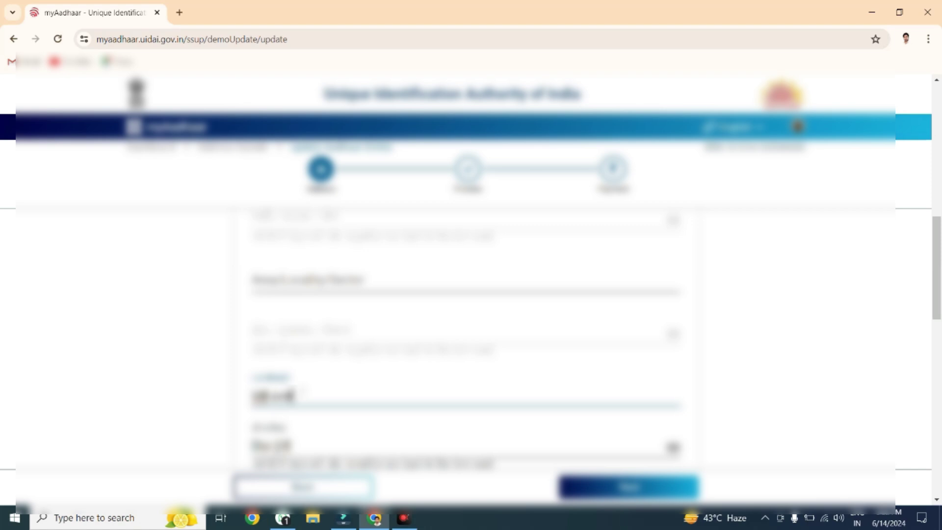
pyautogui.press('BackSpace')
pyautogui.press('BackSpace')
pyautogui.press('BackSpace')
pyautogui.press('BackSpace')
pyautogui.press('BackSpace')
pyautogui.write('arby ma')
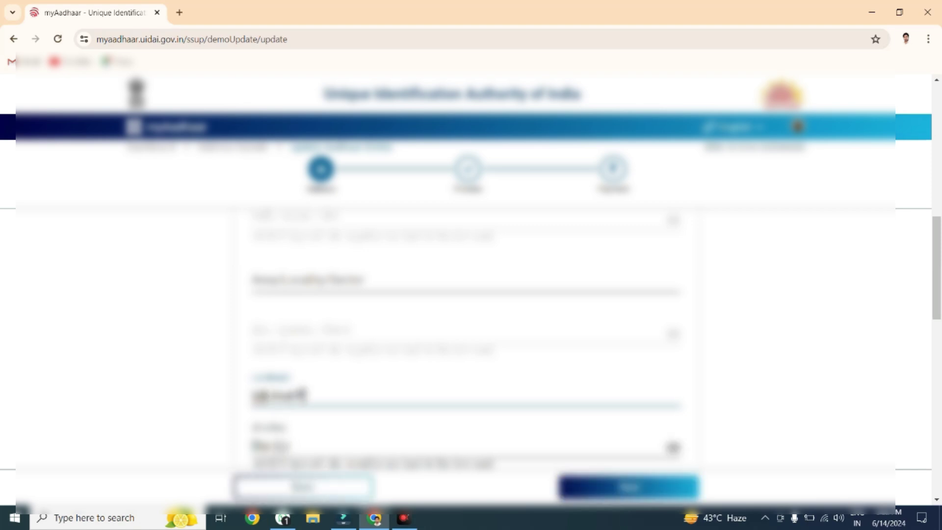
pyautogui.write('rk')
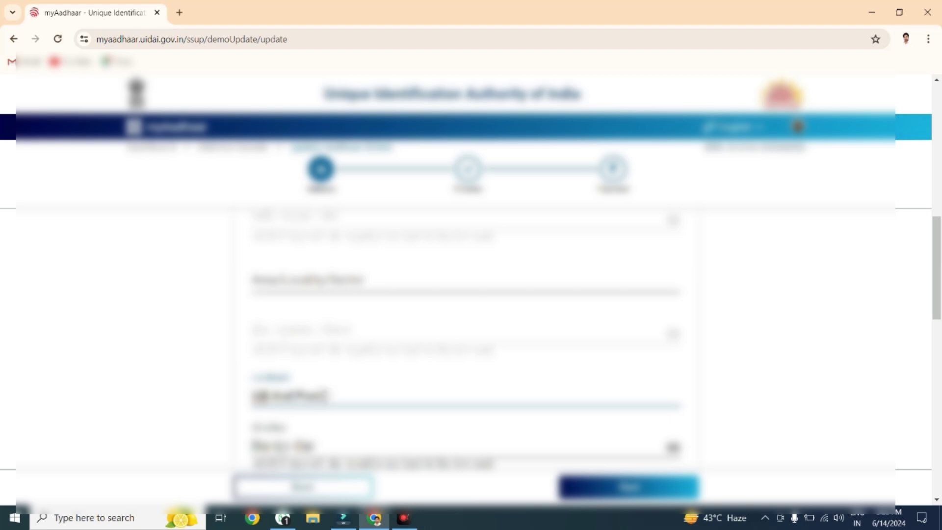
pyautogui.write('Mosque')
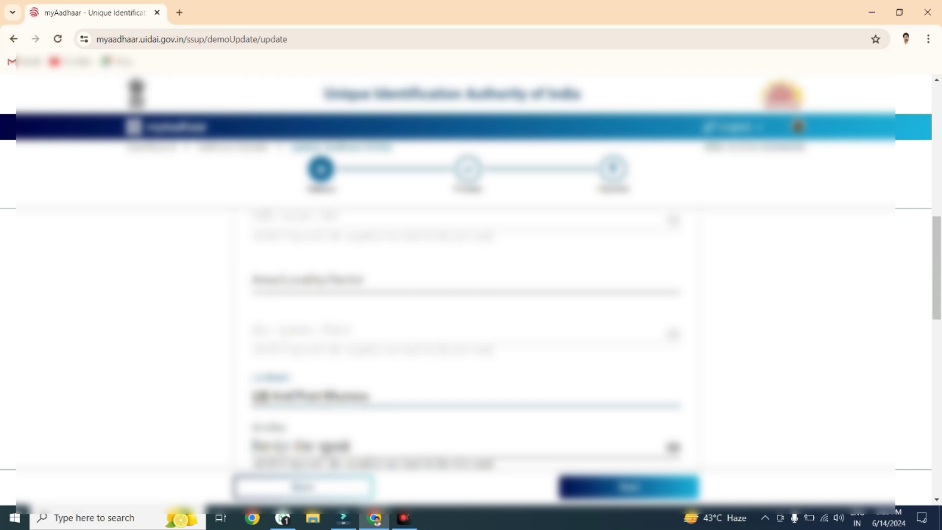
# Remove the wrong character from the local-language District entry.
pyautogui.scroll(-2, 392, 393)
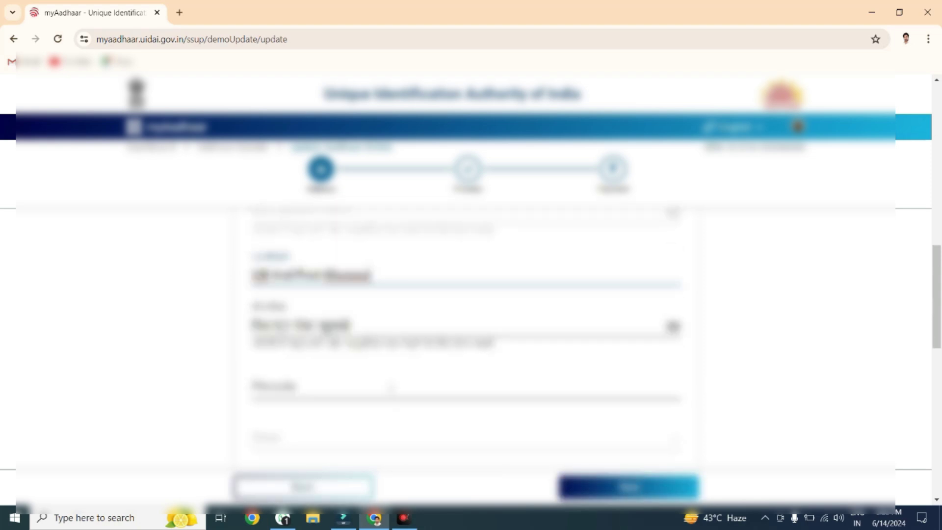
pyautogui.click(255, 324)
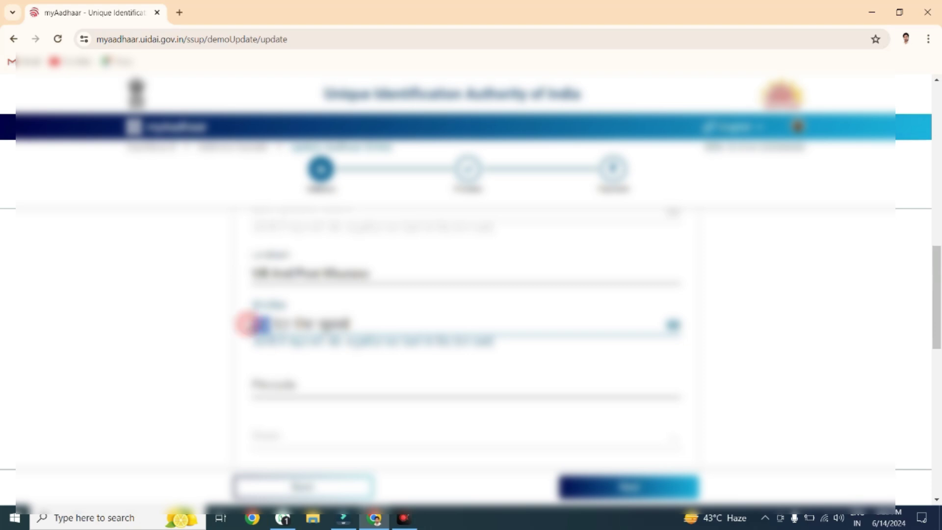
pyautogui.write('a')
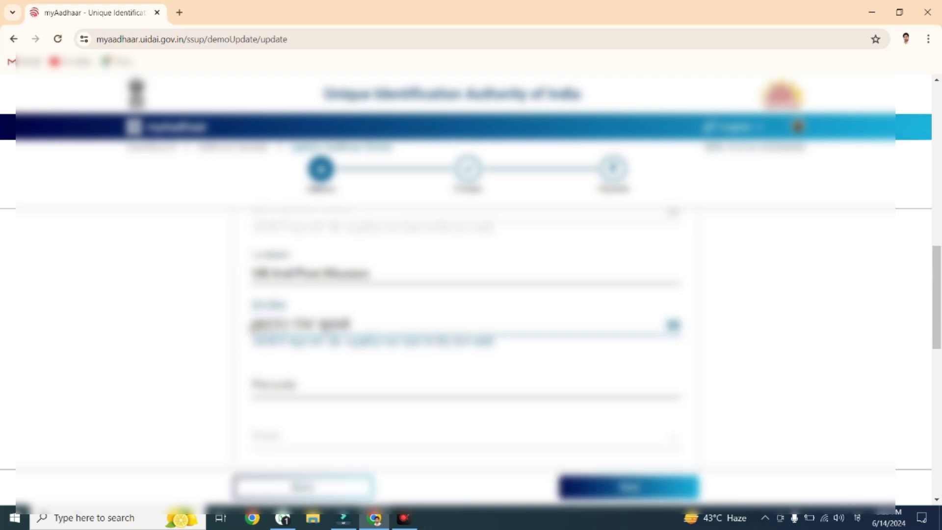
pyautogui.write('a')
pyautogui.hotkey('shift', 'Left')
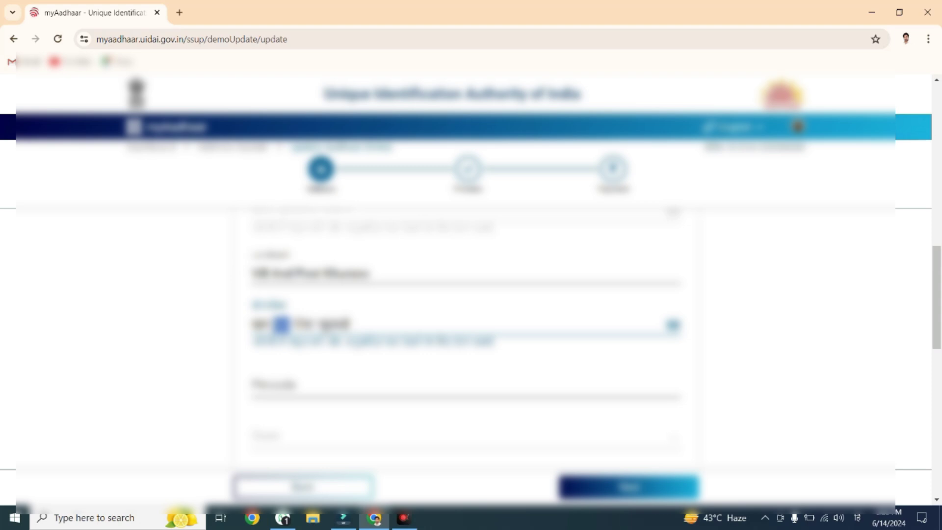
pyautogui.press('BackSpace')
pyautogui.write('a')
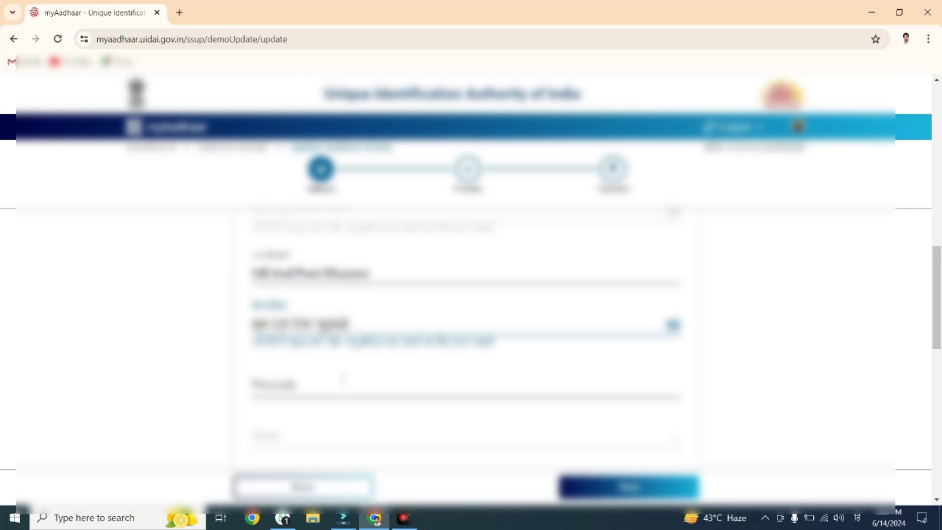
# Enter the six-digit PIN code and confirm the State and City fill in automatically.
pyautogui.click(344, 379)
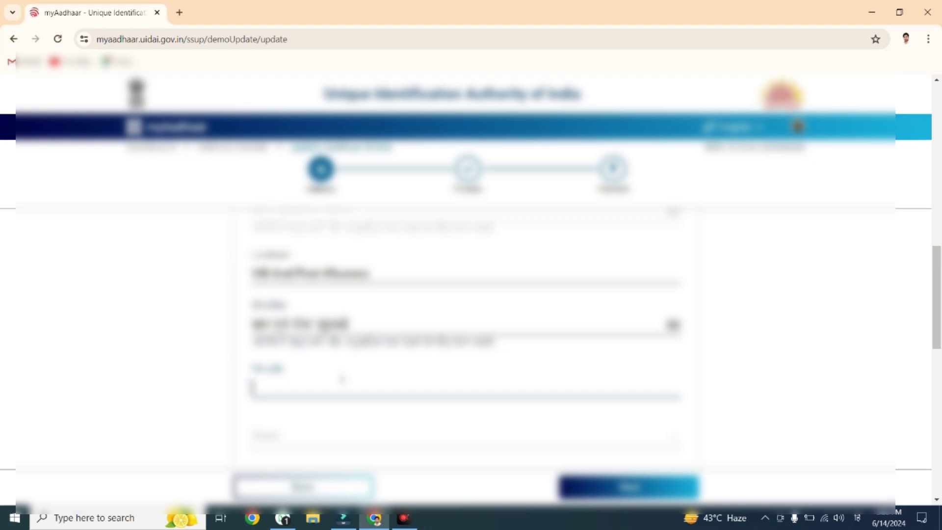
pyautogui.scroll(-3, 346, 378)
pyautogui.scroll(1, 296, 294)
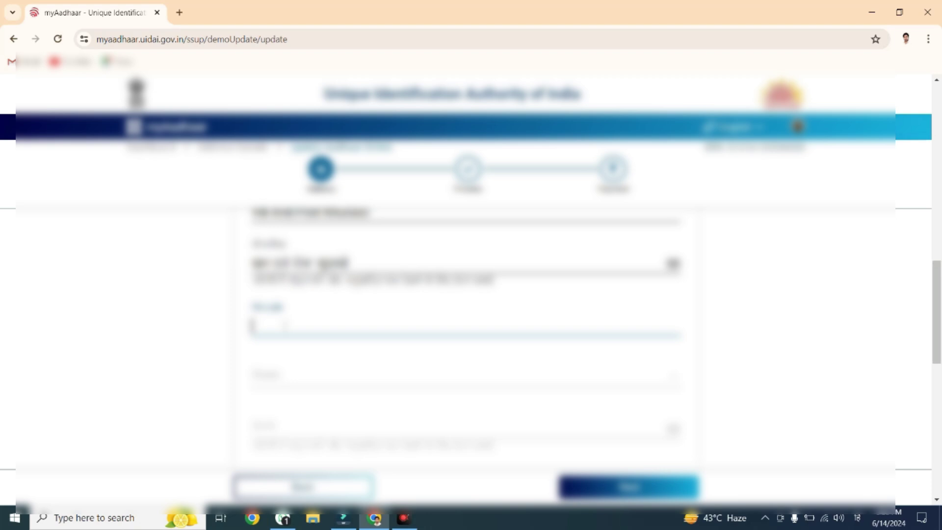
pyautogui.click(347, 262)
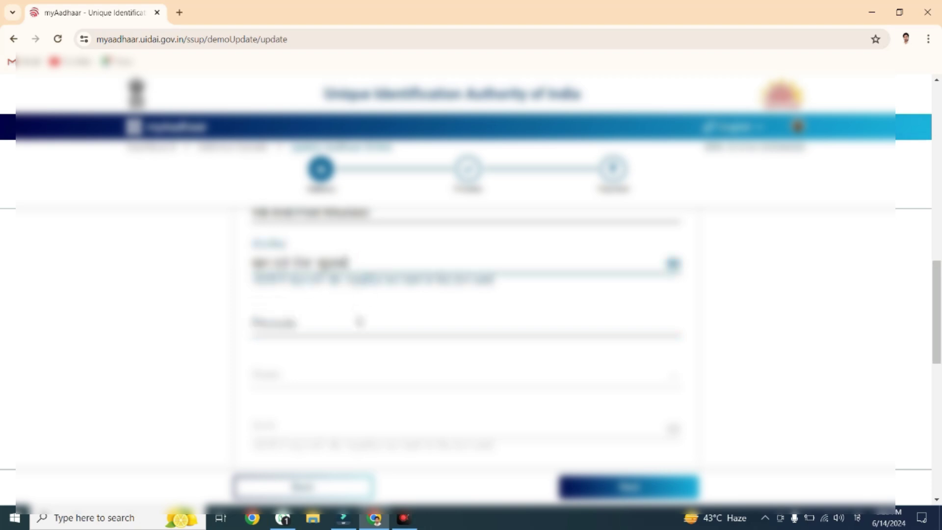
pyautogui.scroll(3, 358, 321)
pyautogui.scroll(3, 362, 284)
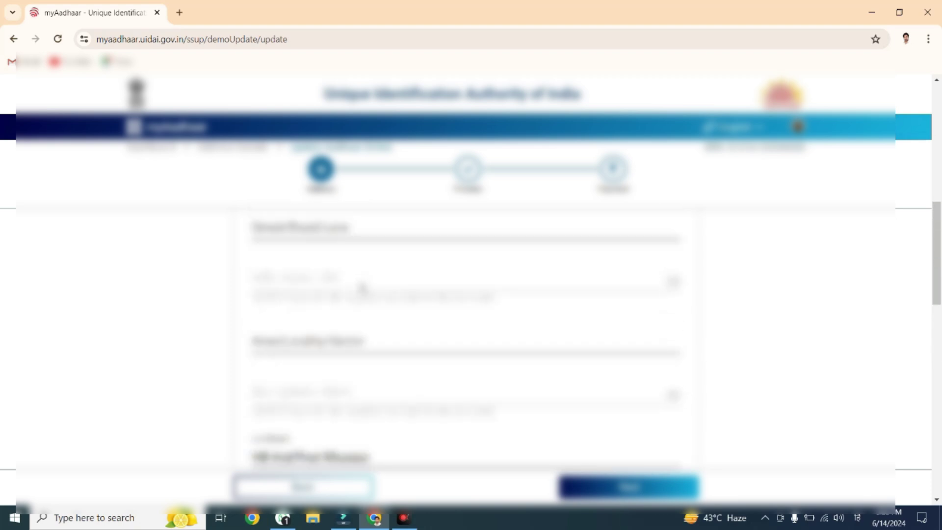
pyautogui.scroll(4, 362, 289)
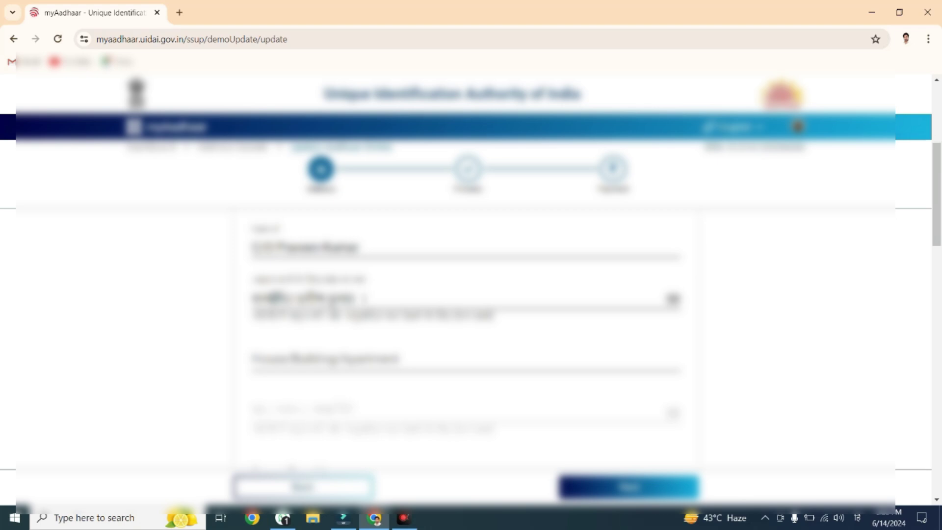
pyautogui.scroll(-4, 406, 343)
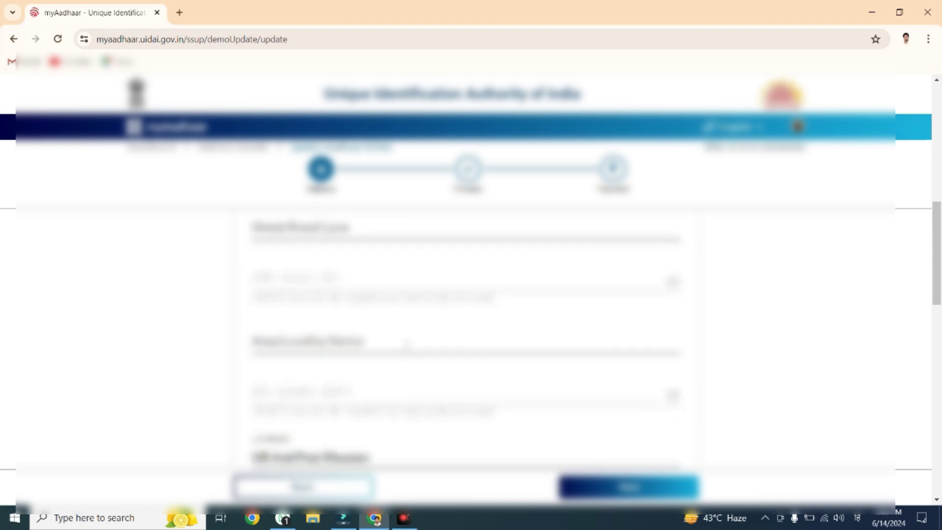
pyautogui.scroll(-2, 314, 345)
pyautogui.scroll(-2, 316, 343)
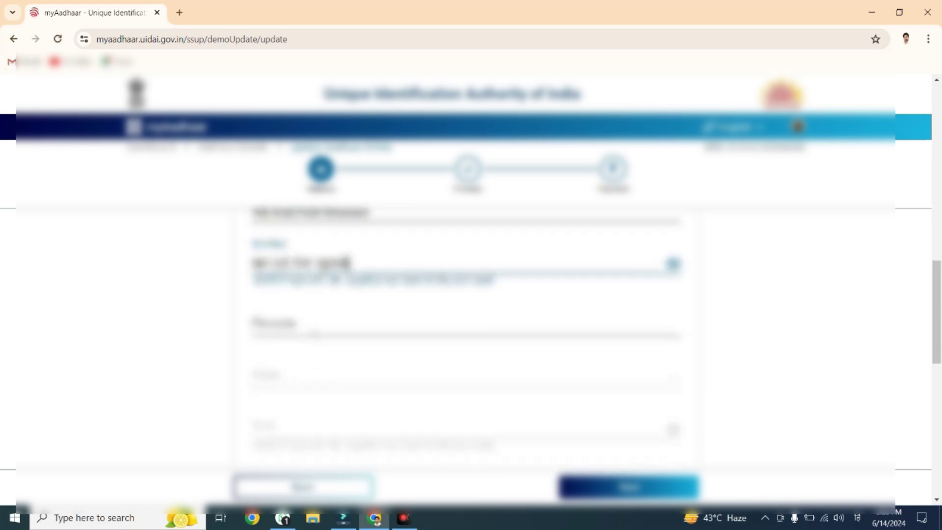
pyautogui.click(313, 332)
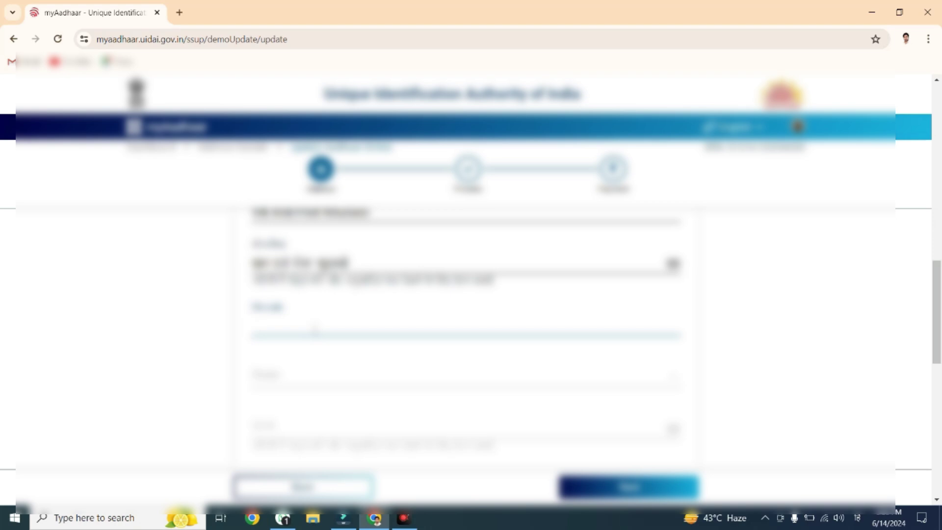
pyautogui.write('123456')
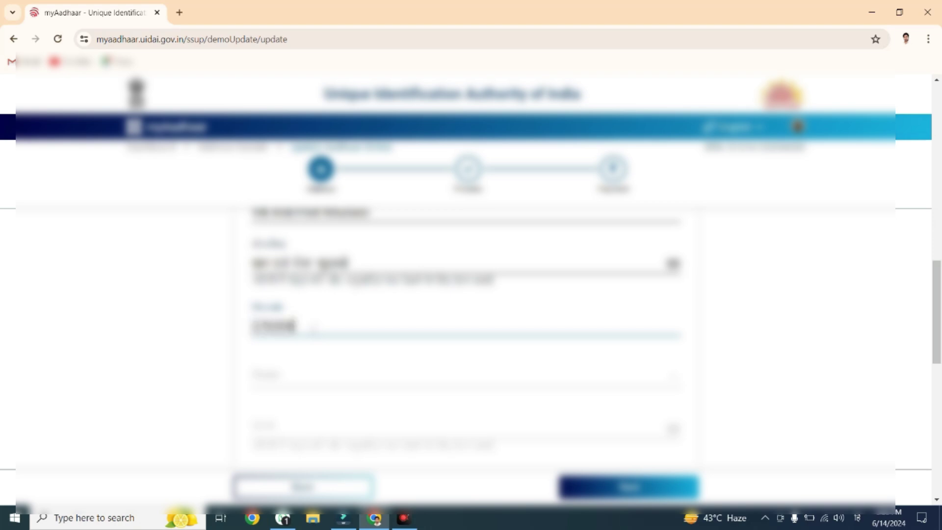
pyautogui.scroll(-1, 320, 374)
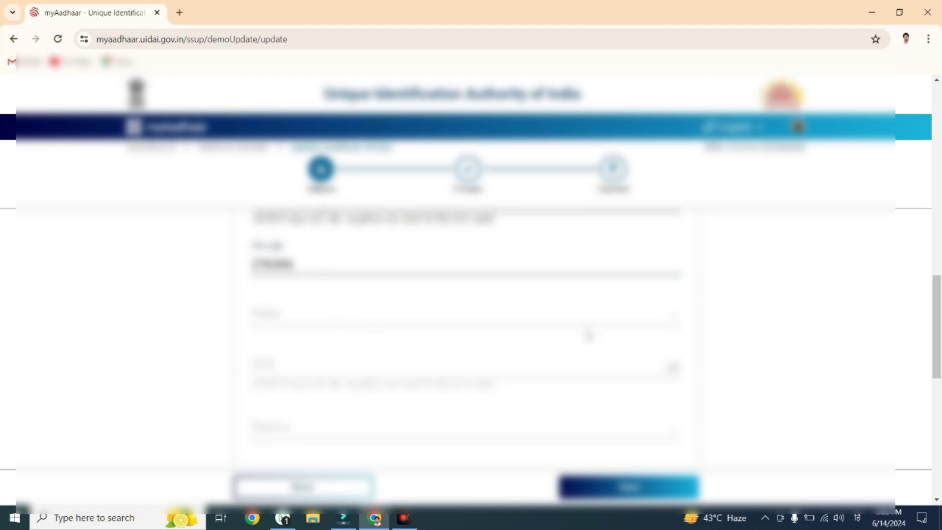
pyautogui.scroll(-1, 939, 333)
pyautogui.moveTo(940, 334); pyautogui.dragTo(940, 328)
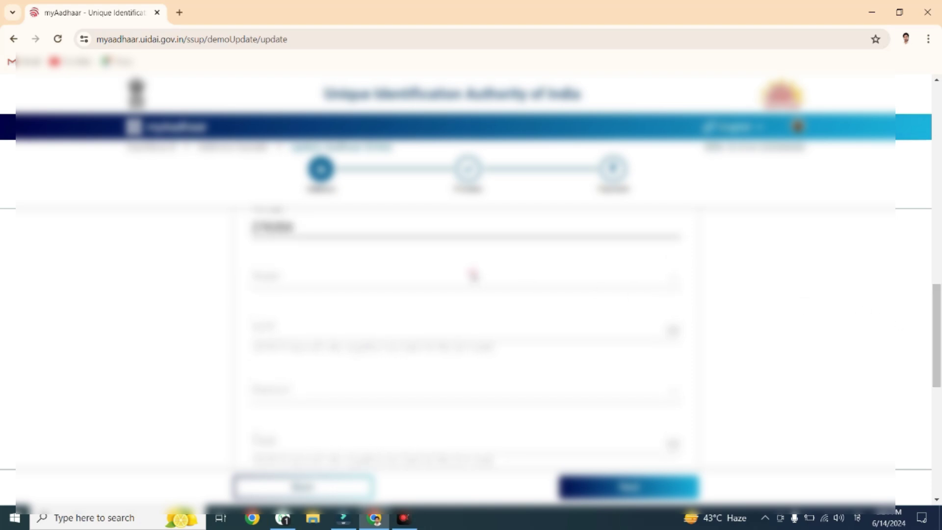
pyautogui.scroll(-5, 371, 344)
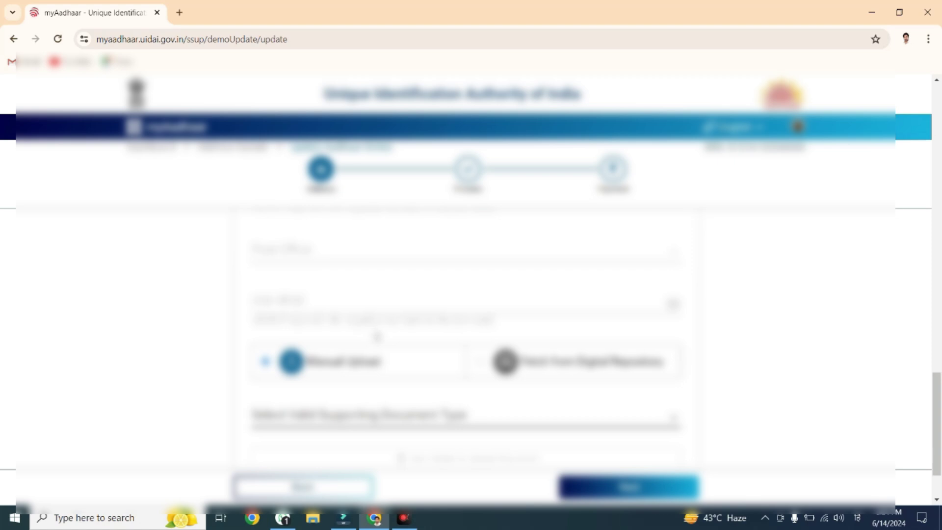
pyautogui.scroll(6, 377, 337)
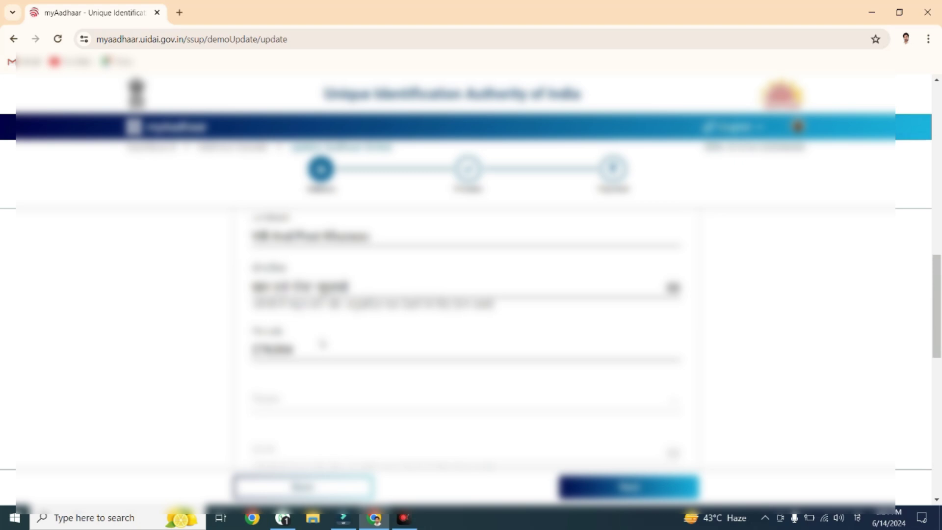
pyautogui.scroll(-1, 322, 344)
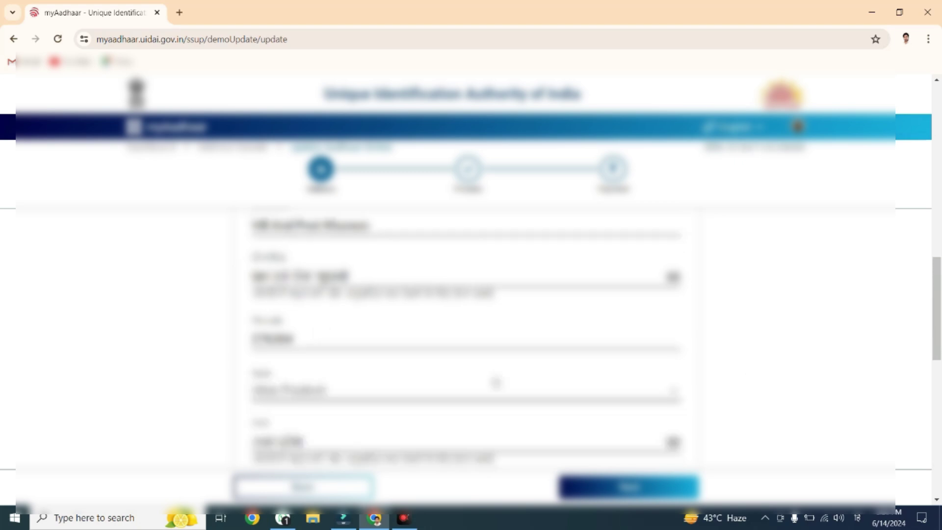
pyautogui.scroll(-1, 329, 346)
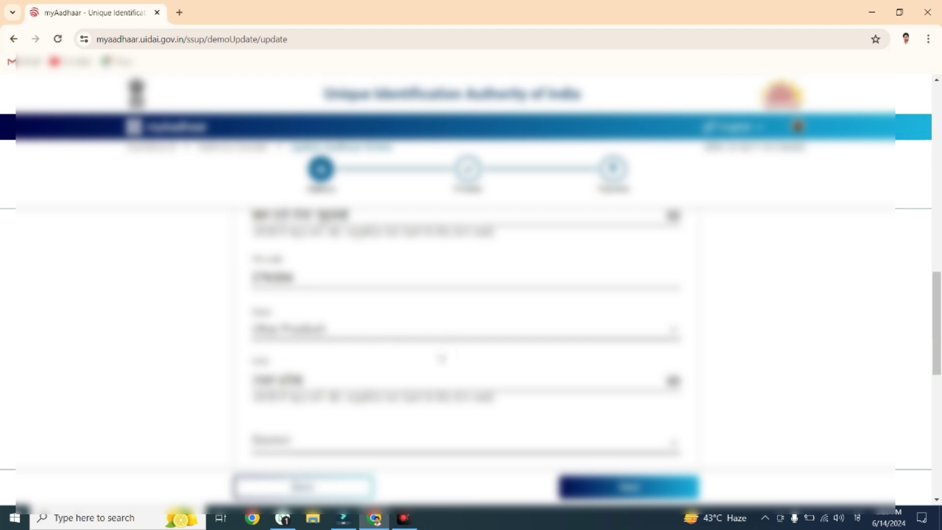
pyautogui.scroll(-1, 432, 360)
pyautogui.click(355, 383)
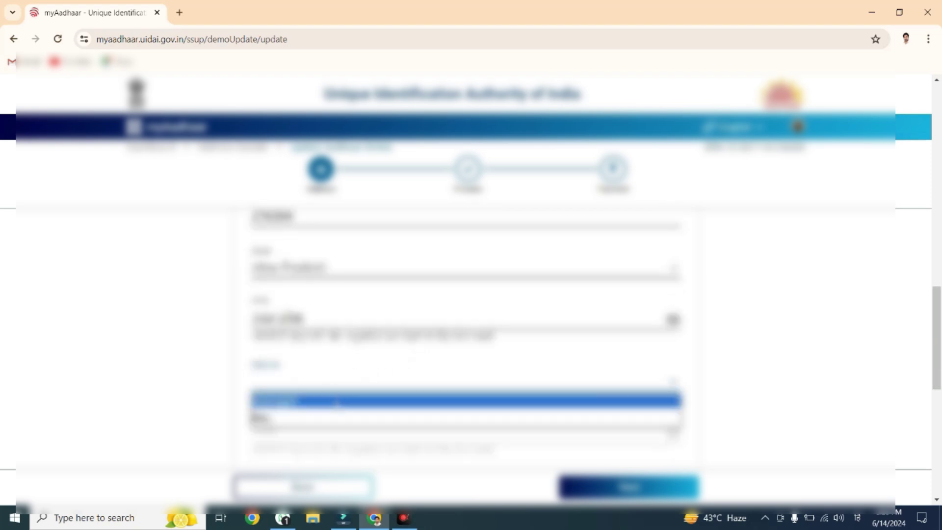
pyautogui.click(337, 400)
pyautogui.scroll(-2, 364, 414)
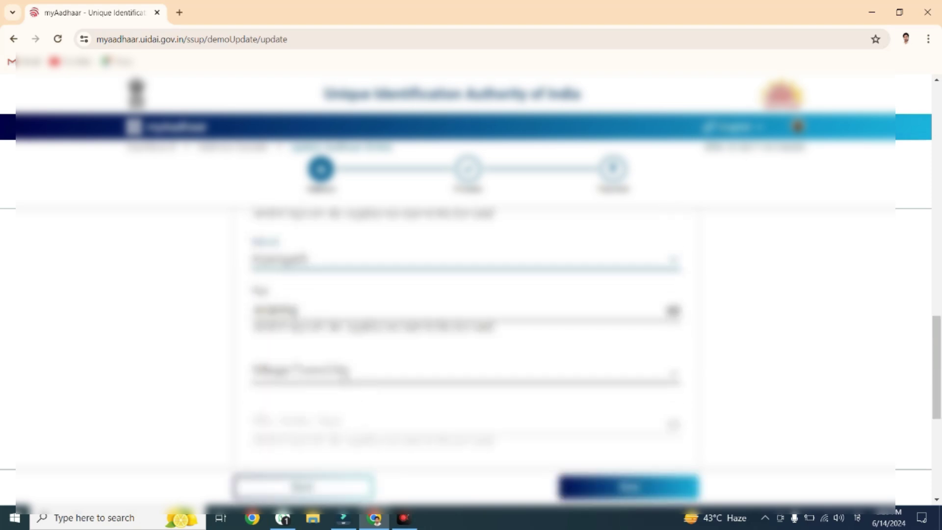
pyautogui.click(346, 381)
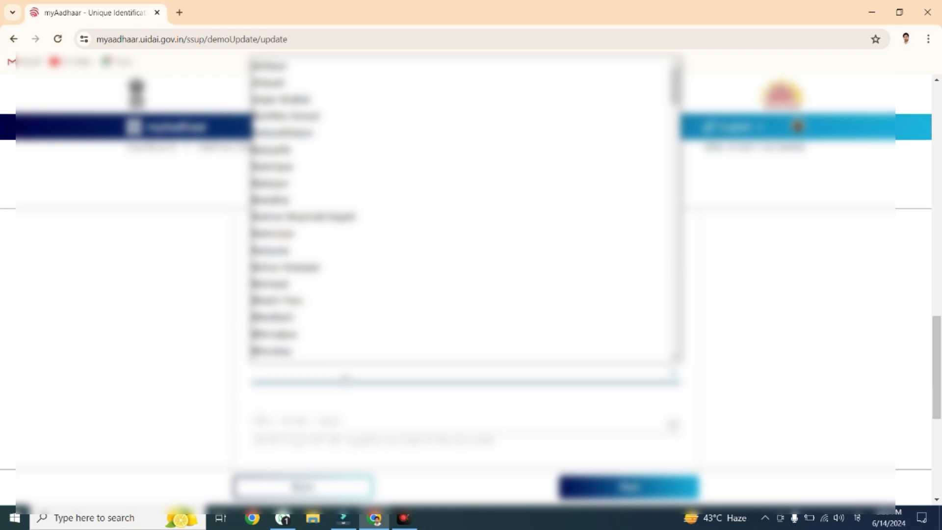
pyautogui.scroll(-15, 356, 322)
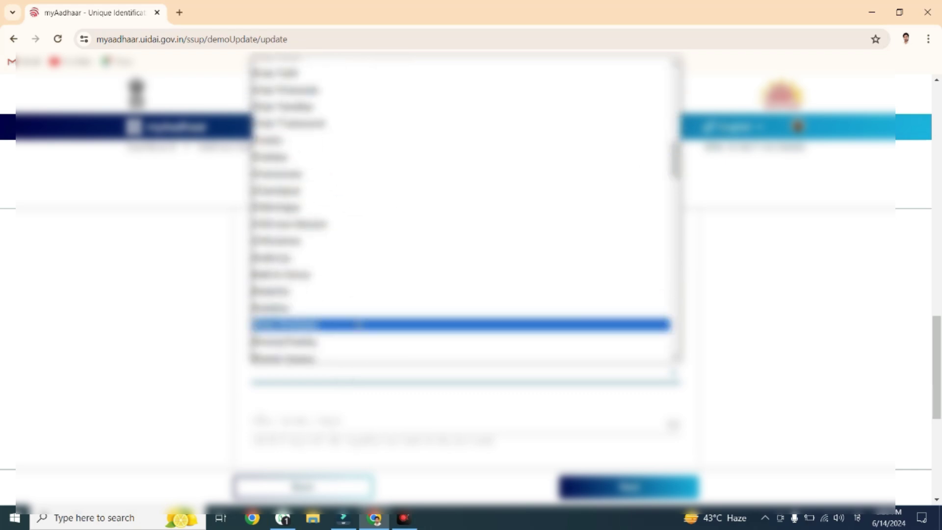
pyautogui.scroll(3, 357, 322)
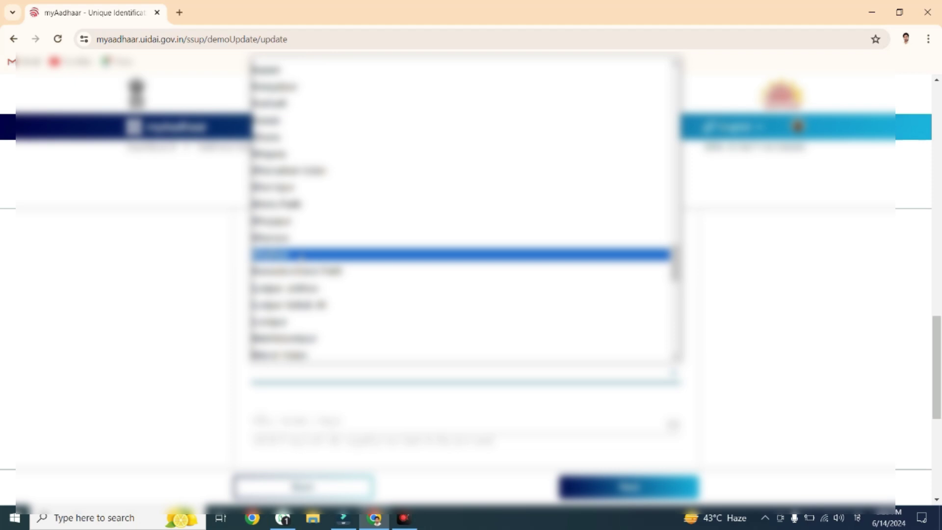
pyautogui.click(300, 240)
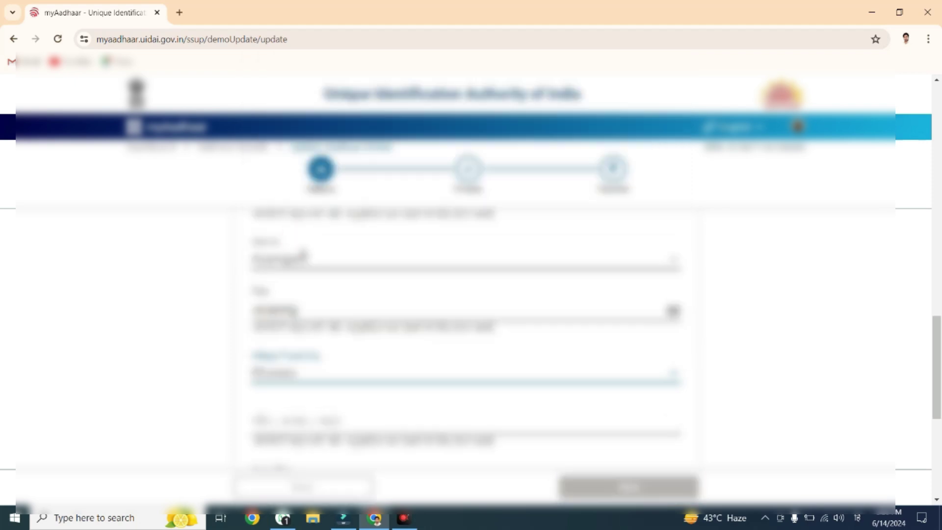
pyautogui.scroll(-1, 424, 403)
pyautogui.scroll(-2, 424, 402)
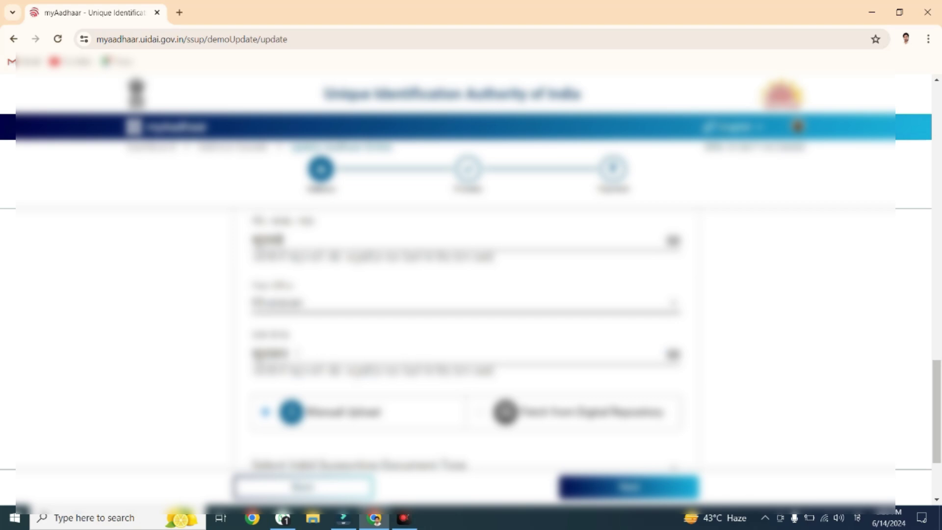
pyautogui.click(363, 303)
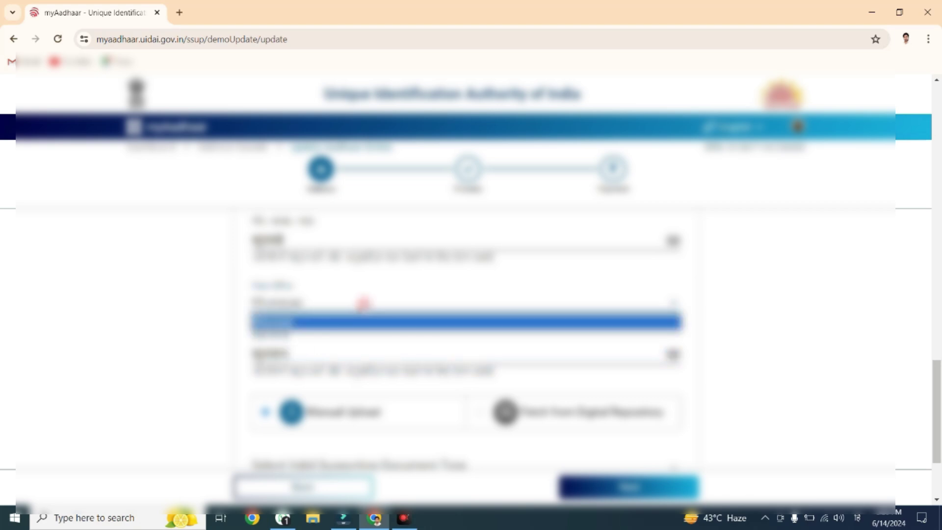
pyautogui.click(363, 303)
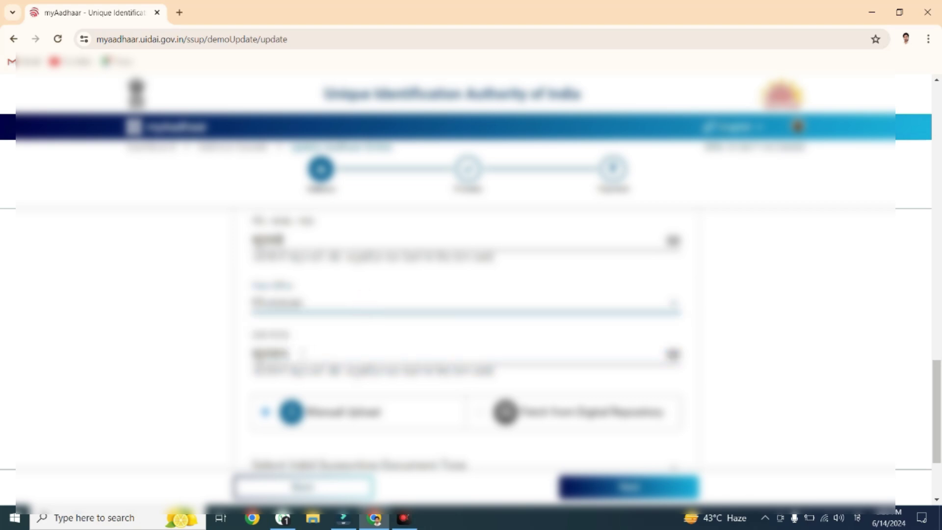
pyautogui.click(317, 300)
pyautogui.click(312, 292)
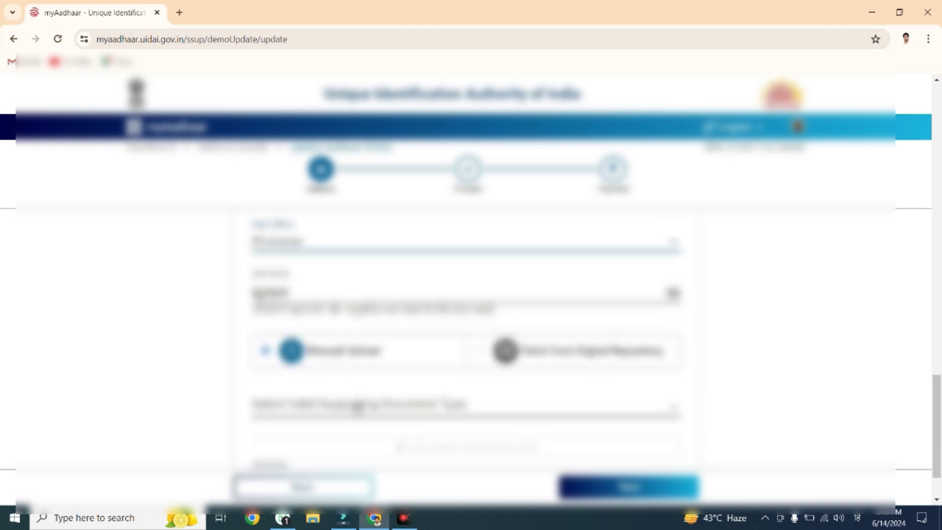
# Choose the supporting document type for address proof and acknowledge the advisory.
pyautogui.click(357, 410)
pyautogui.press('Down')
pyautogui.press('Down')
pyautogui.press('Down')
pyautogui.press('Down')
pyautogui.press('Down')
pyautogui.press('Down')
pyautogui.press('Down')
pyautogui.press('Down')
pyautogui.press('Down')
pyautogui.press('Down')
pyautogui.press('Down')
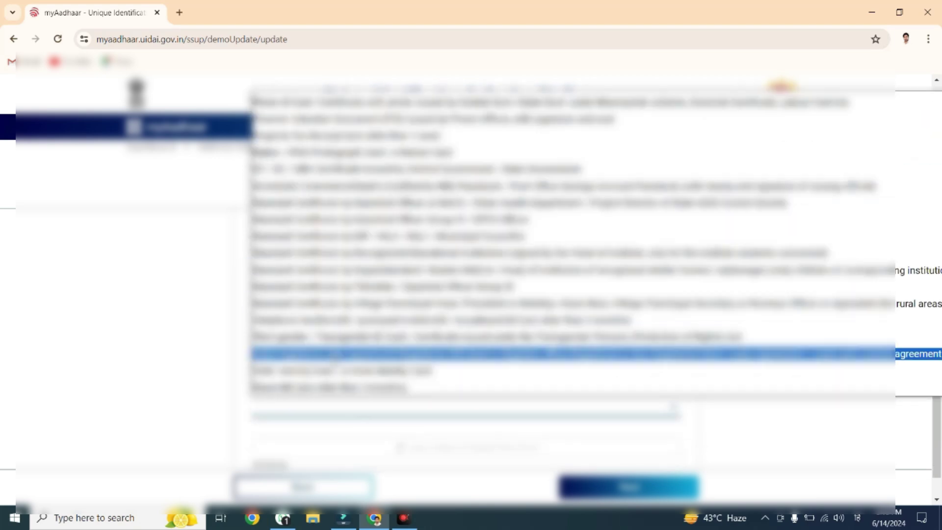
pyautogui.press('Return')
pyautogui.click(464, 418)
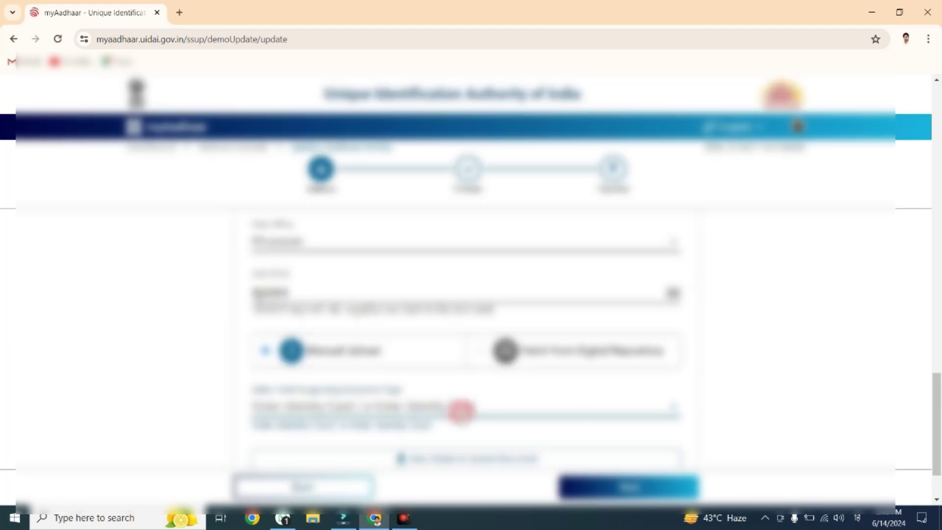
pyautogui.scroll(-2, 464, 417)
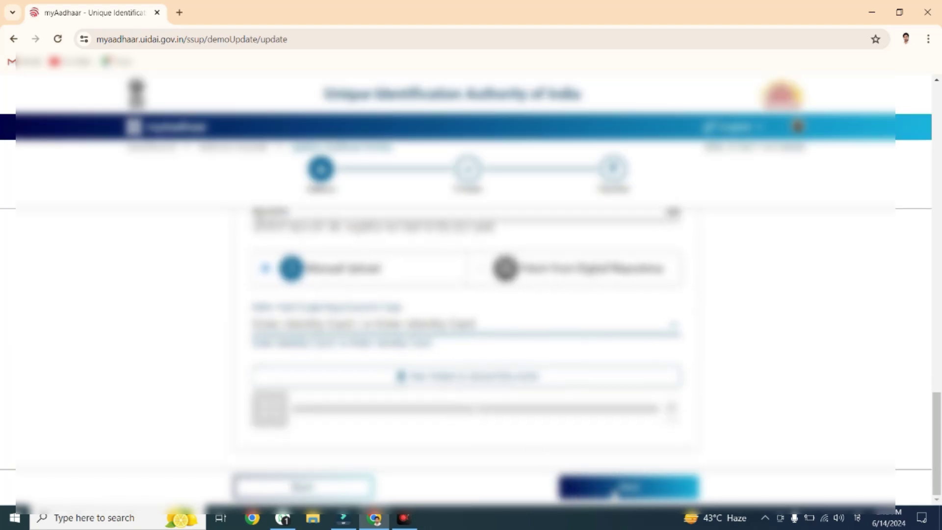
pyautogui.click(609, 493)
# Upload the proof-of-address file from the desktop.
pyautogui.click(458, 377)
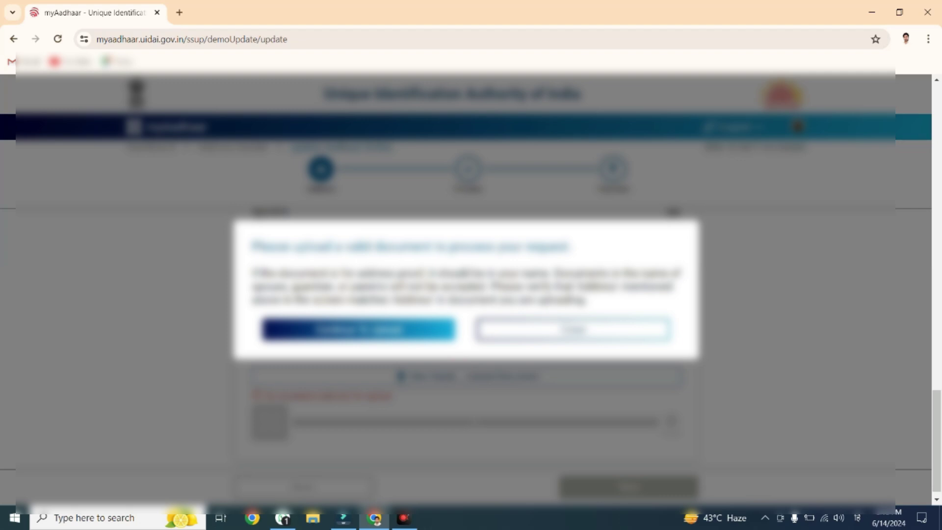
pyautogui.click(374, 334)
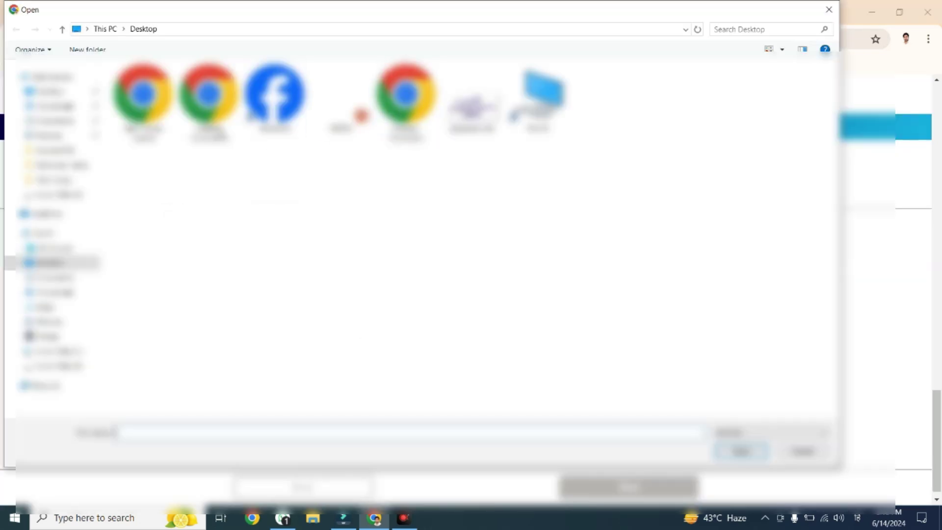
pyautogui.doubleClick(208, 99)
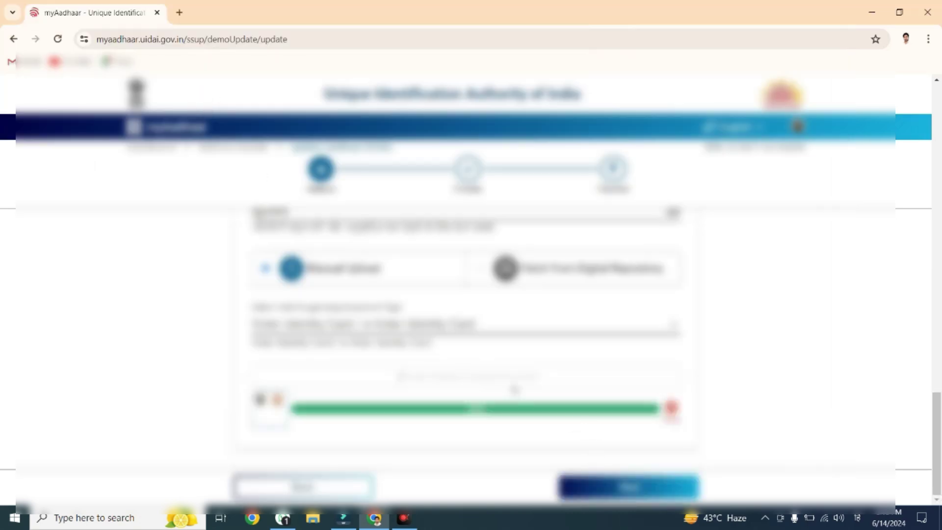
# Check the Details to be Updated fields and continue with Next to the preview.
pyautogui.scroll(15, 540, 388)
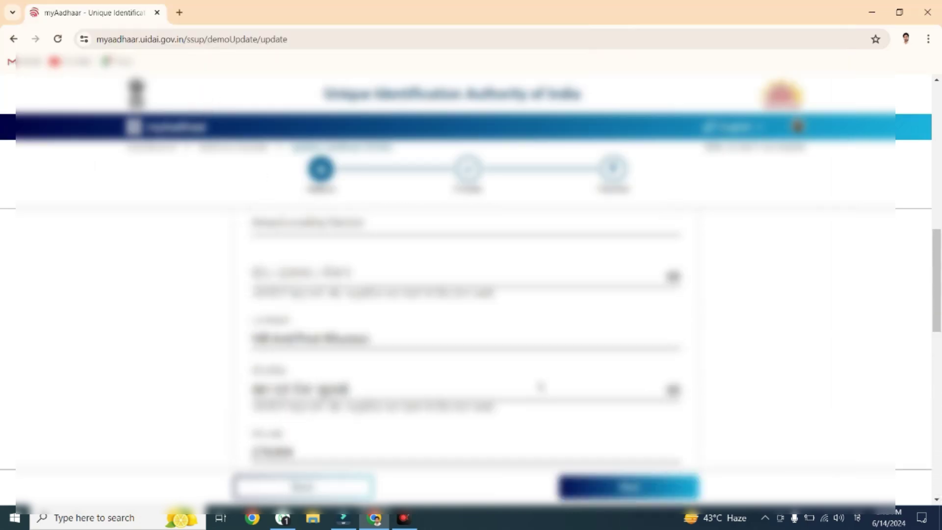
pyautogui.scroll(8, 538, 386)
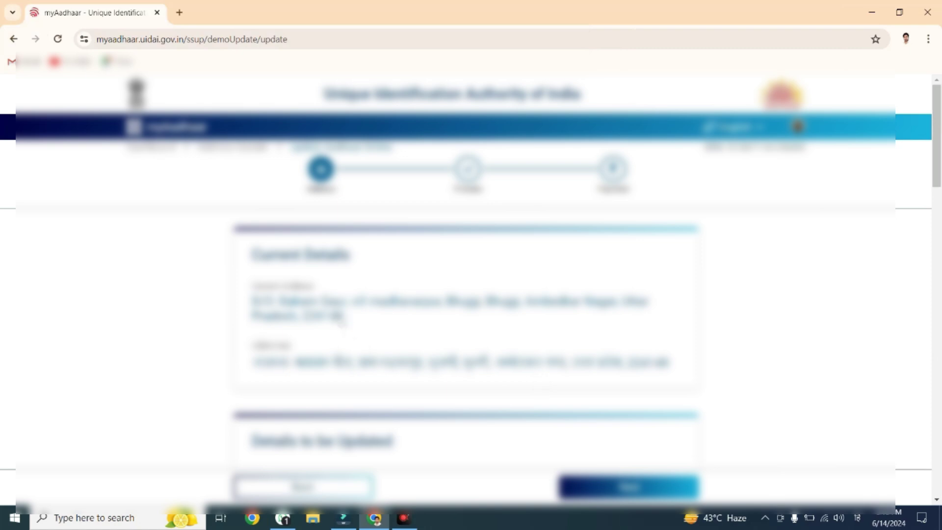
pyautogui.scroll(-3, 397, 314)
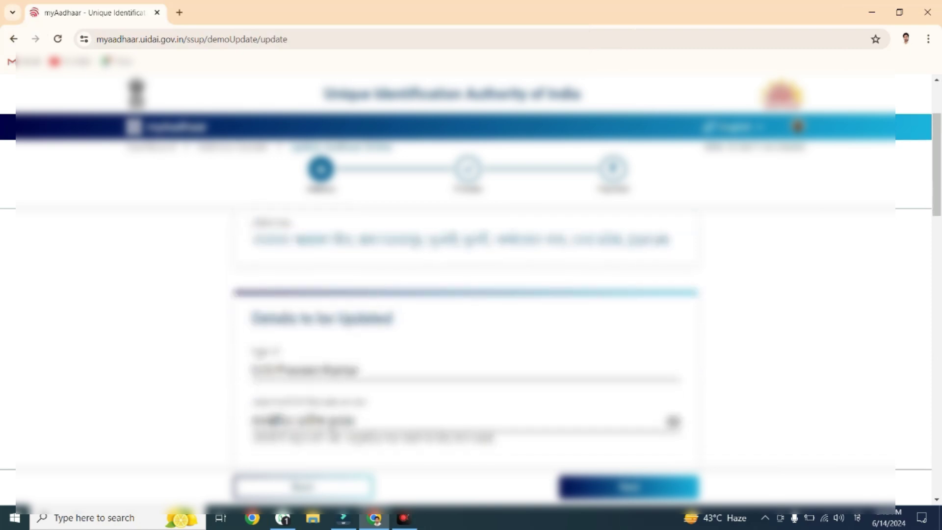
pyautogui.scroll(-1, 363, 368)
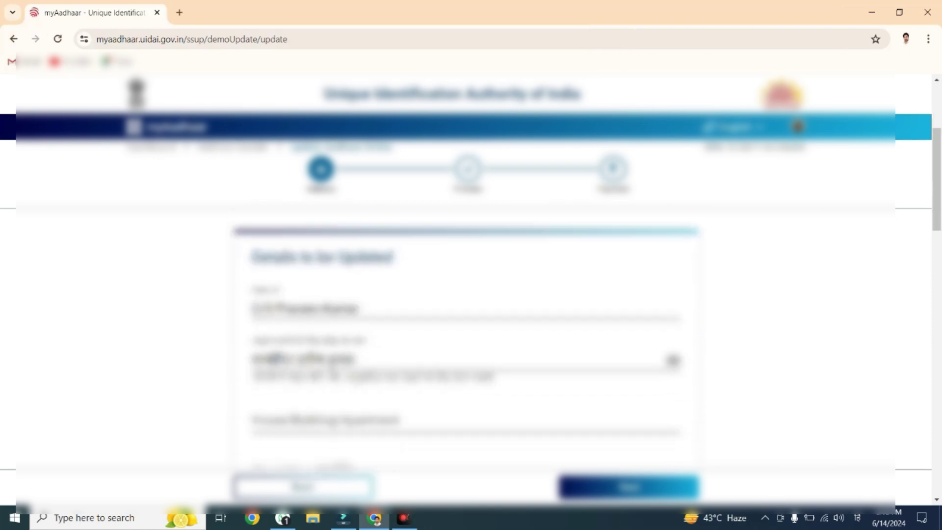
pyautogui.scroll(-4, 388, 364)
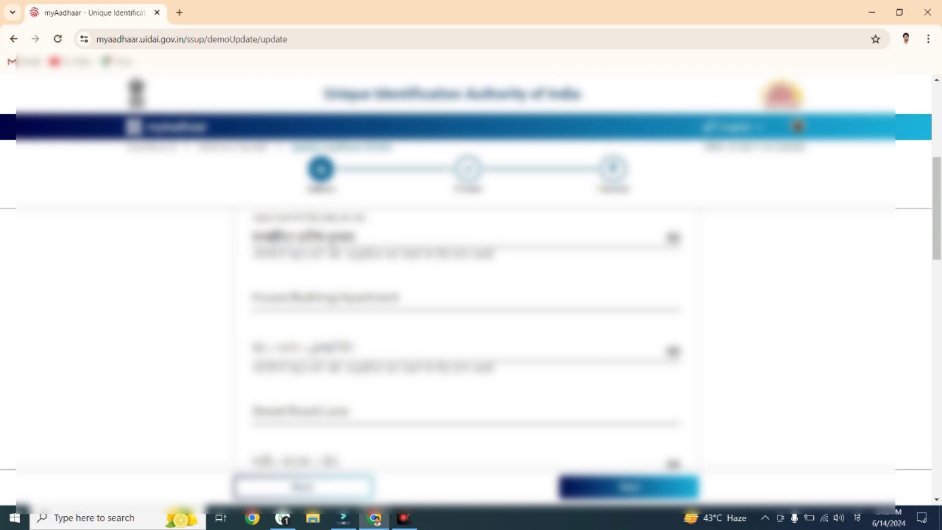
pyautogui.scroll(-3, 466, 338)
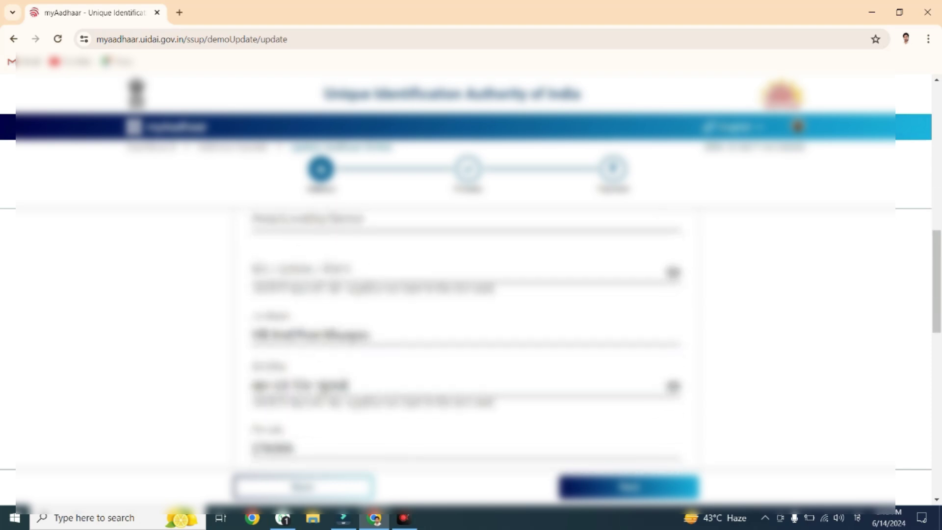
pyautogui.scroll(-2, 355, 345)
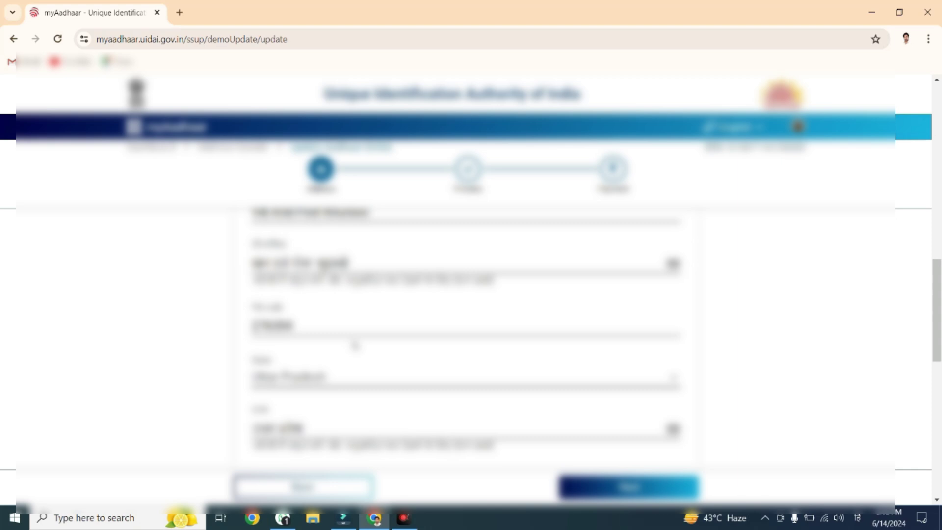
pyautogui.scroll(-3, 355, 344)
pyautogui.scroll(-3, 355, 345)
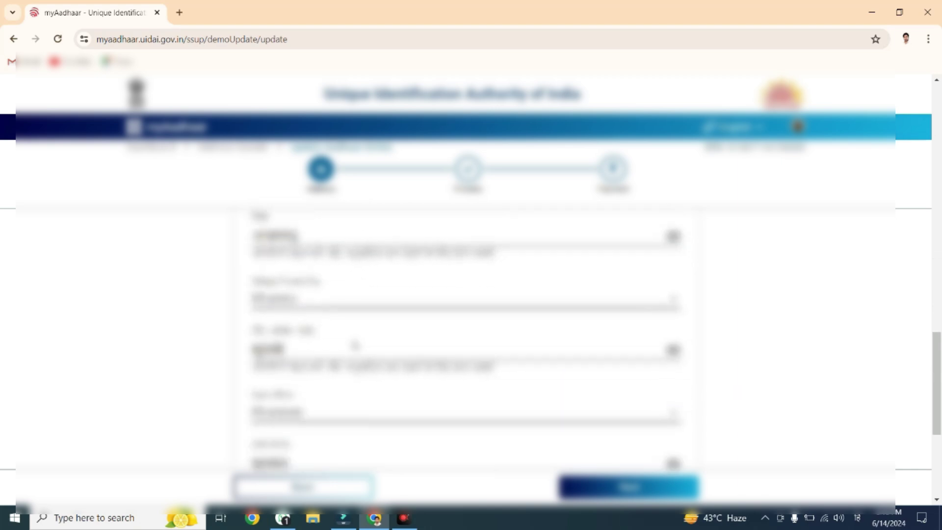
pyautogui.click(606, 487)
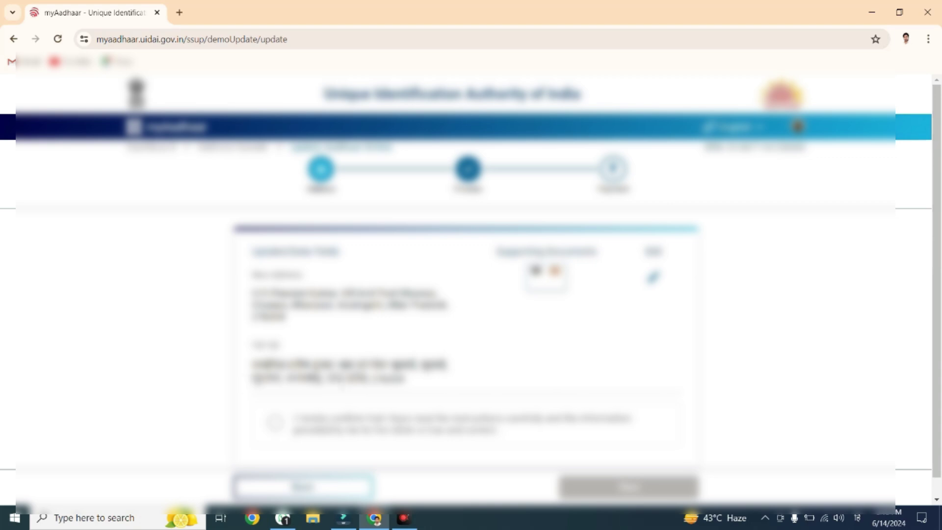
# Tick the consent box, agree to the declaration, and submit the address update.
pyautogui.scroll(-1, 388, 382)
pyautogui.click(275, 407)
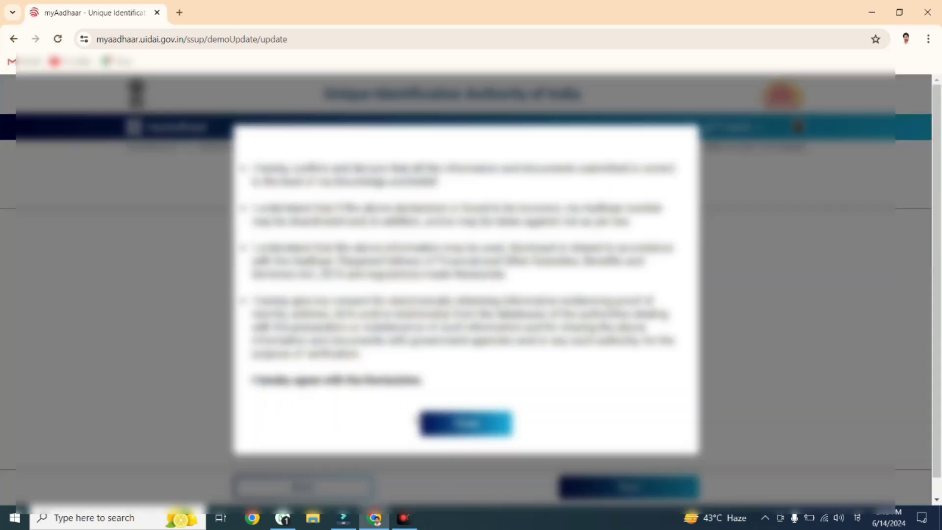
pyautogui.click(461, 421)
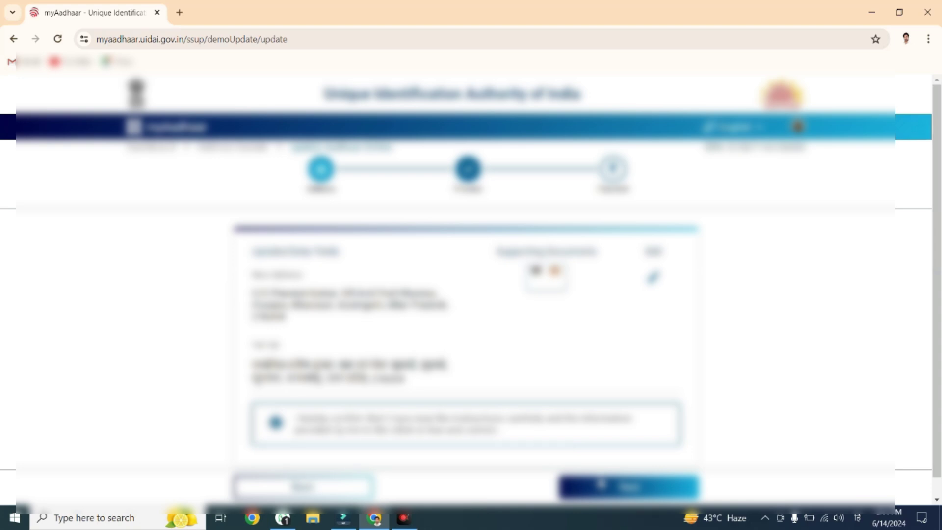
pyautogui.click(600, 484)
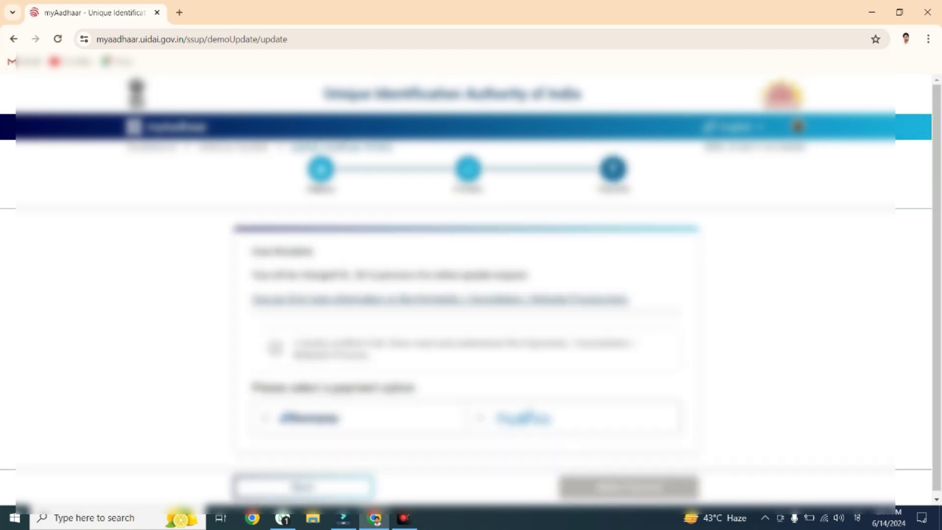
# Accept the fee and refund terms, pick the payment option, and make the payment.
pyautogui.click(276, 347)
pyautogui.click(265, 418)
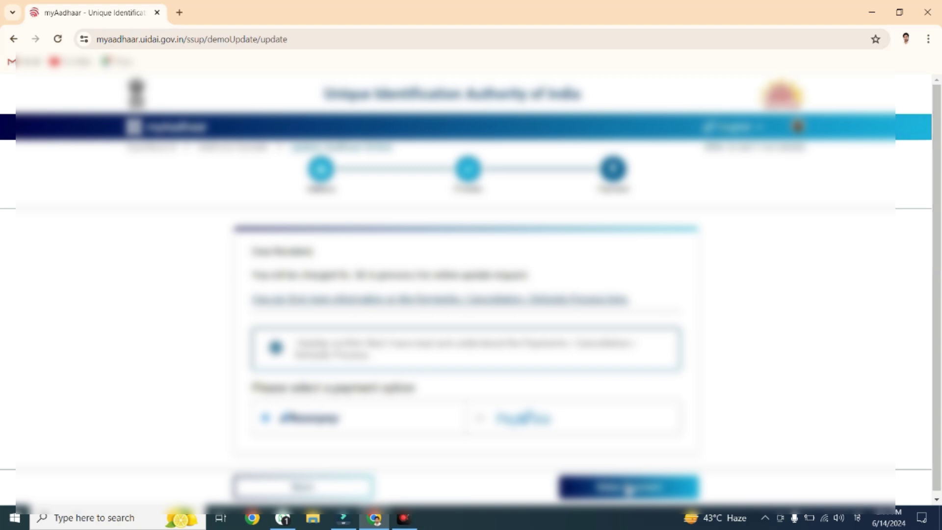
pyautogui.click(629, 488)
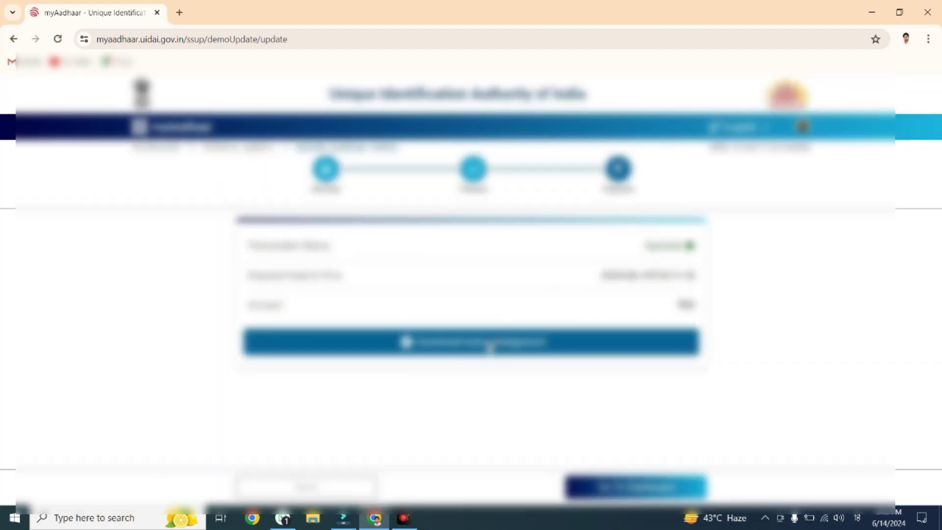
# Download the acknowledgement receipt, then log out from the profile menu.
pyautogui.click(489, 343)
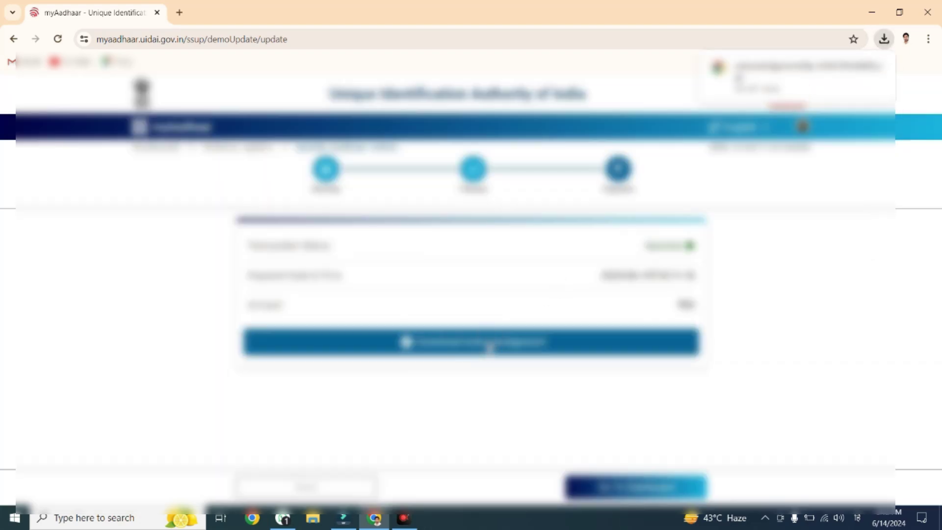
pyautogui.click(803, 126)
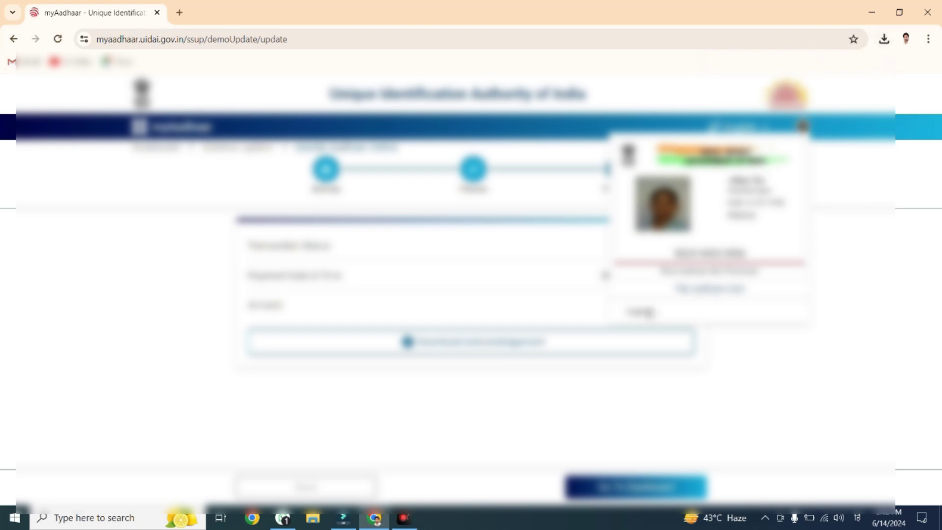
pyautogui.click(646, 308)
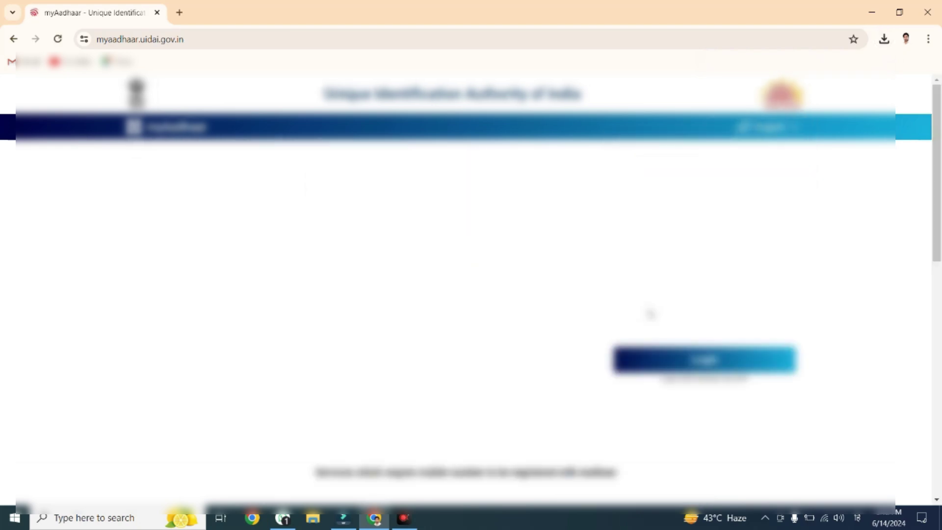